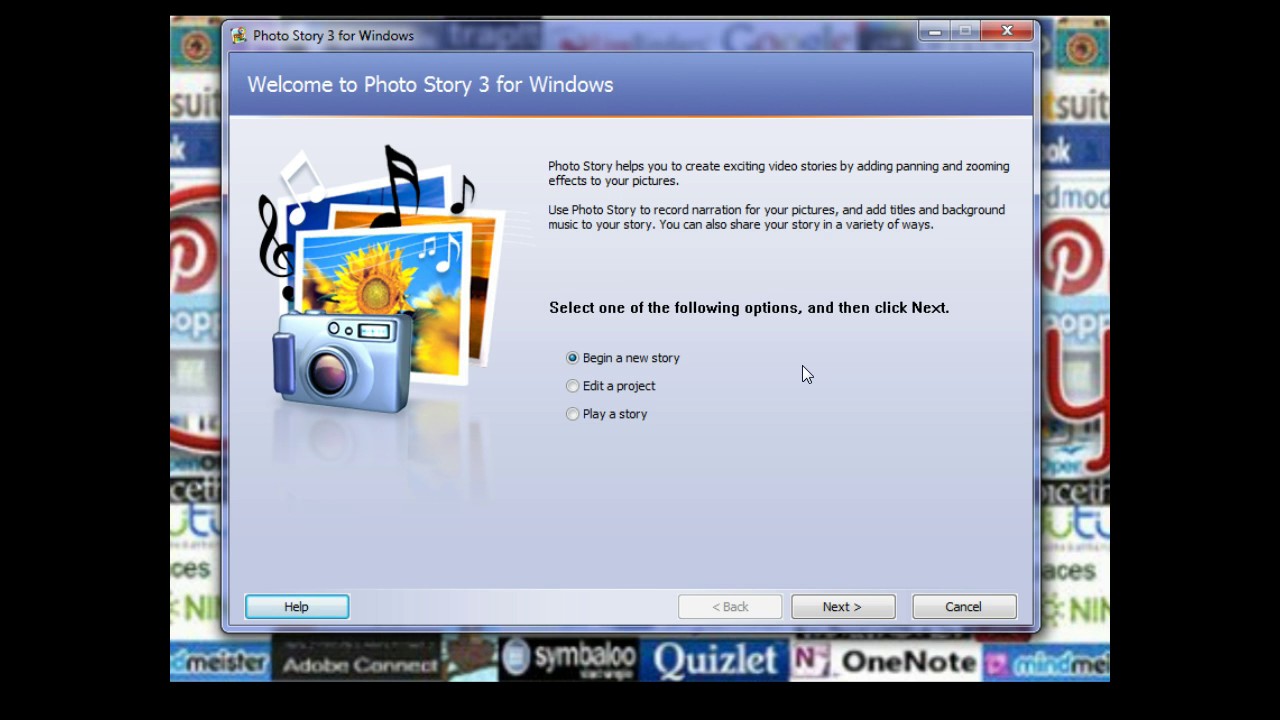
Step: Begin a new story and import Photo 1 and photo 2 from the DST April folder
click(832, 608)
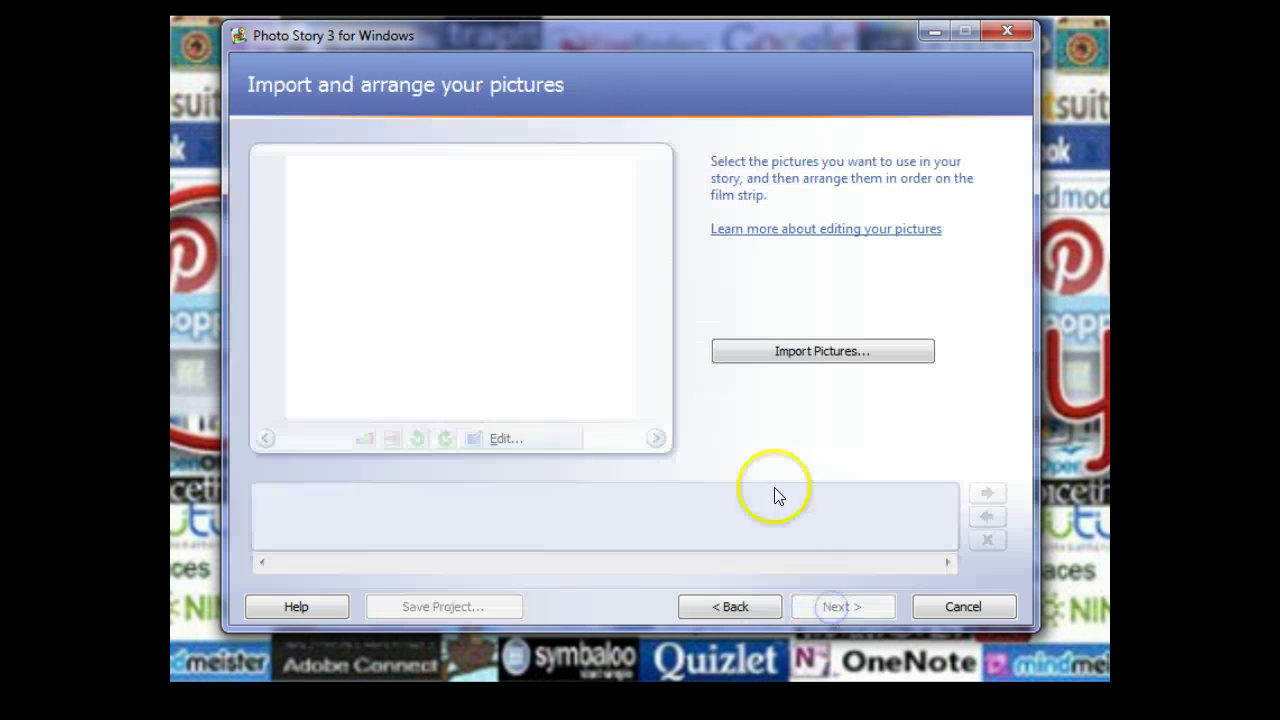
click(803, 351)
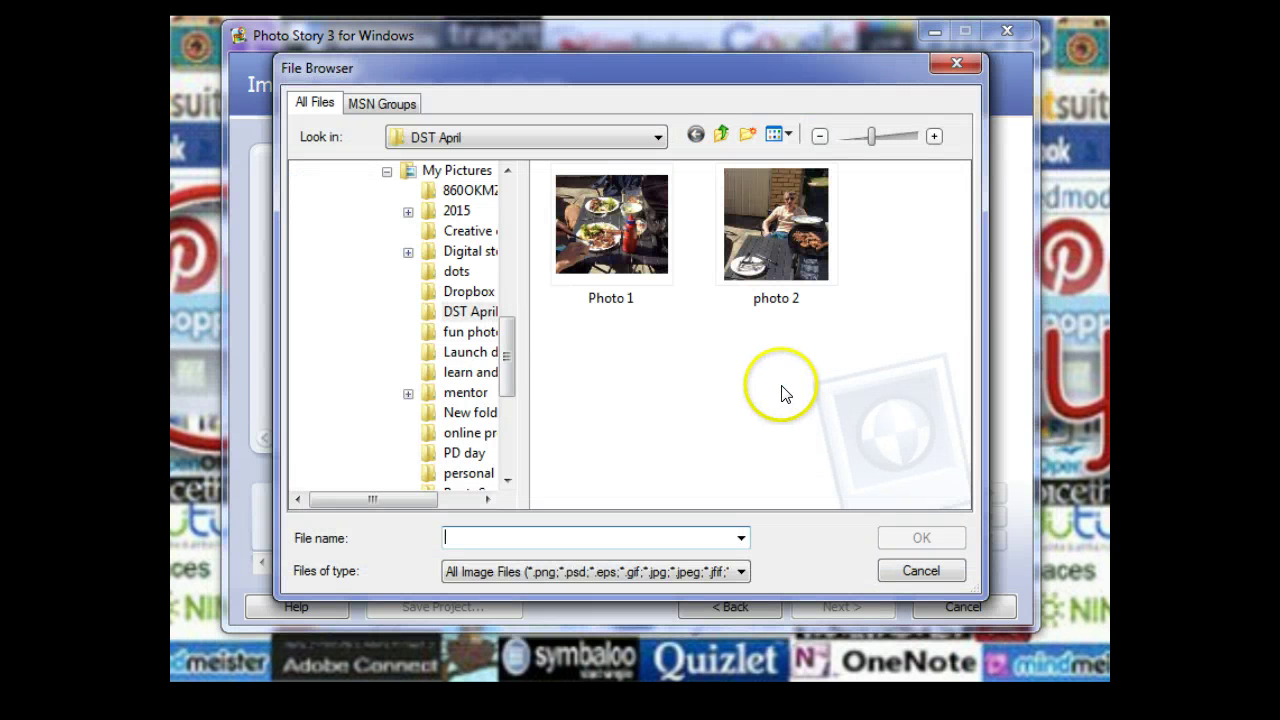
click(597, 242)
click(917, 537)
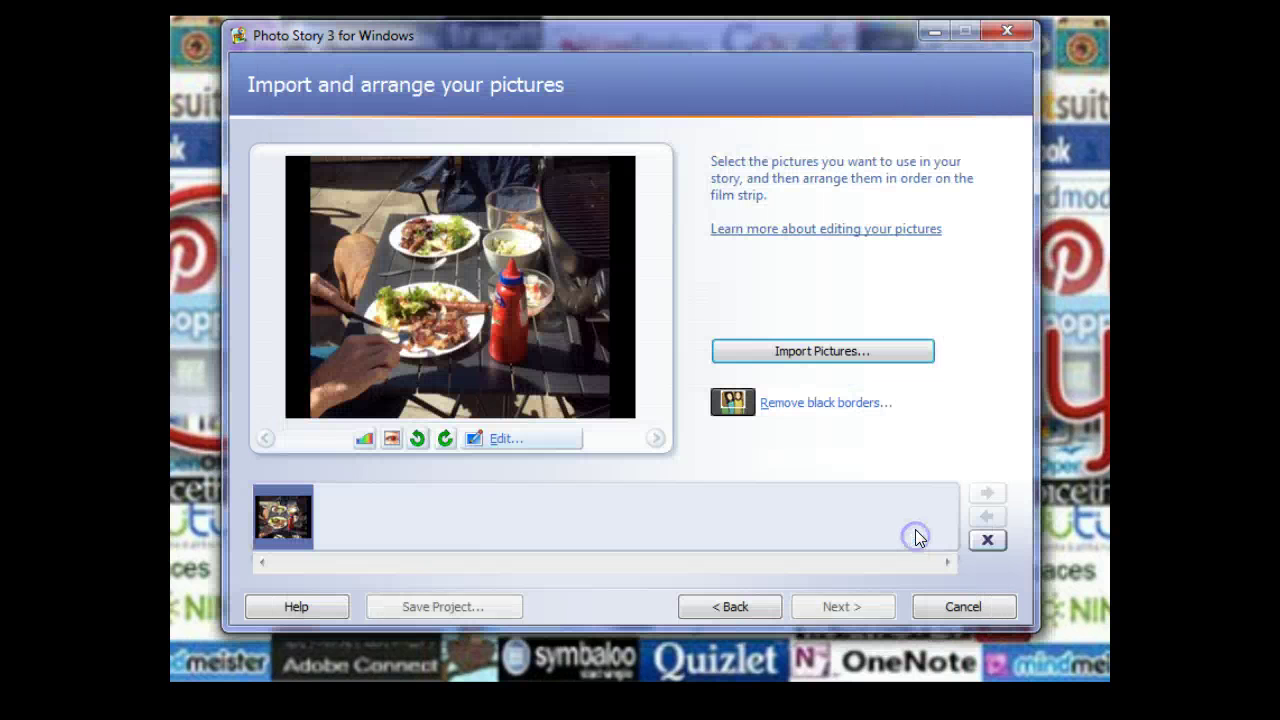
click(792, 352)
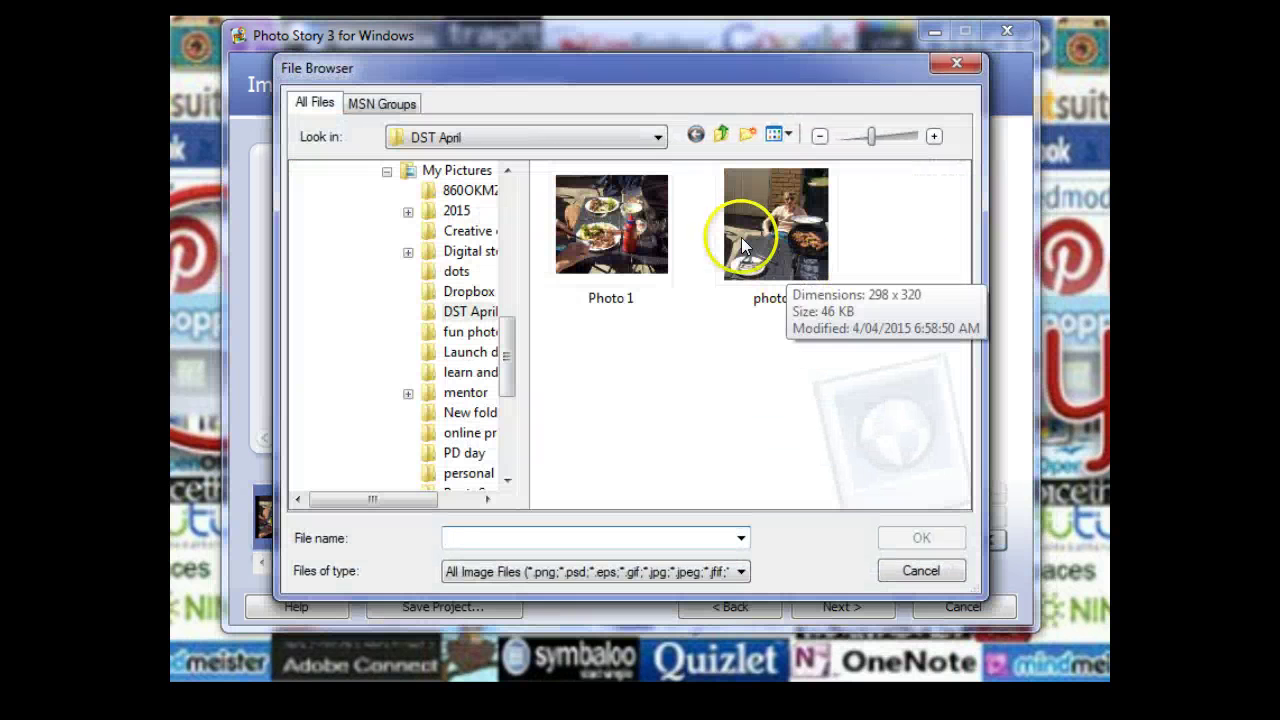
click(741, 237)
click(918, 537)
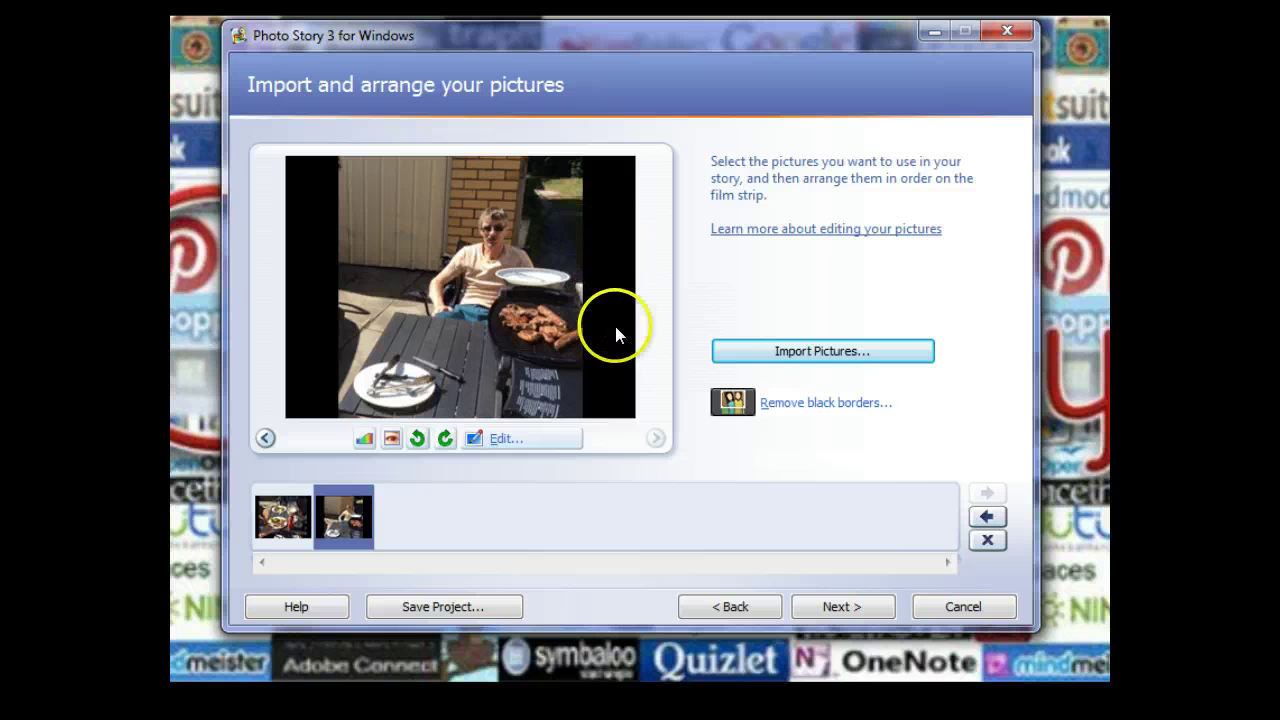
Step: Remove the black borders from all imported pictures, accepting the suggested crops
click(821, 404)
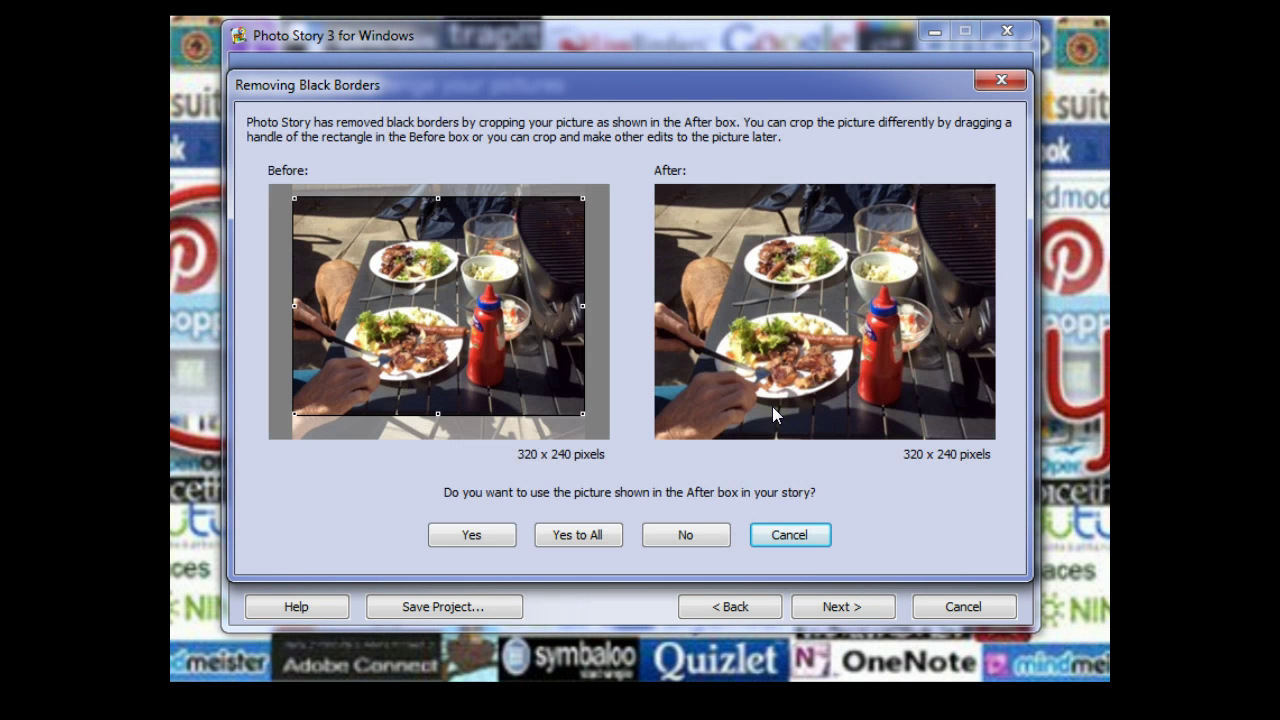
click(568, 534)
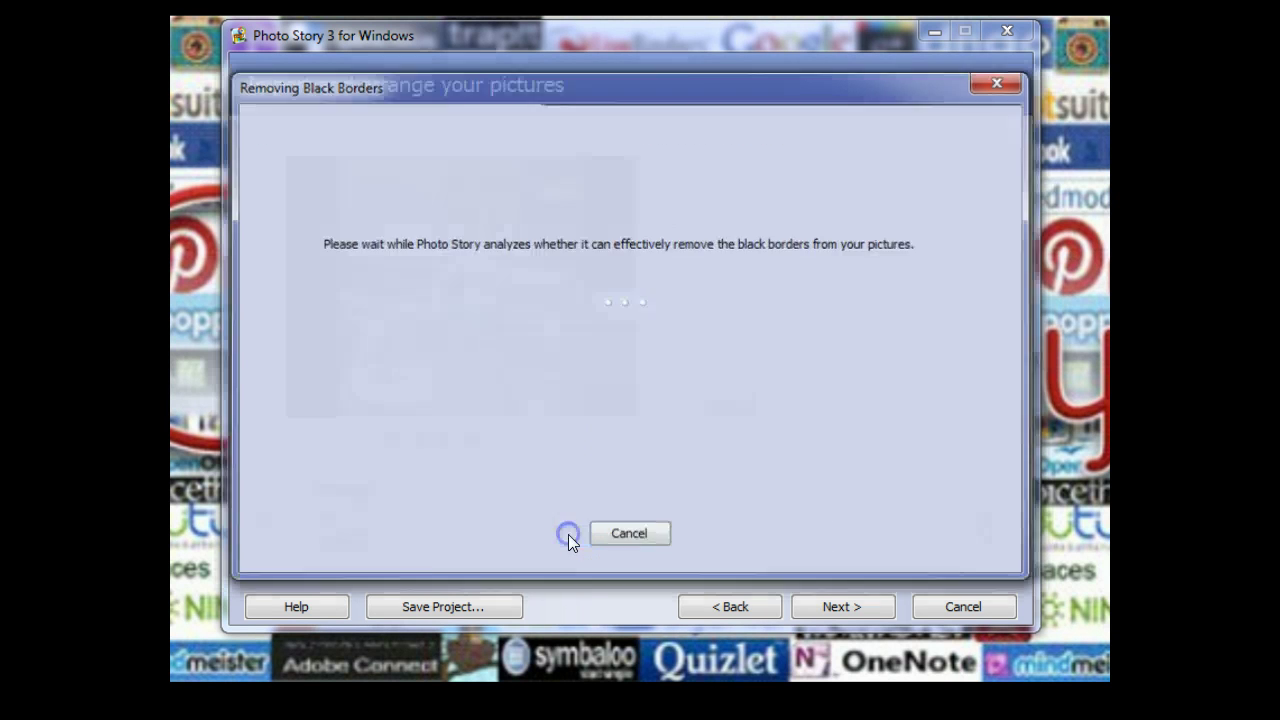
click(852, 424)
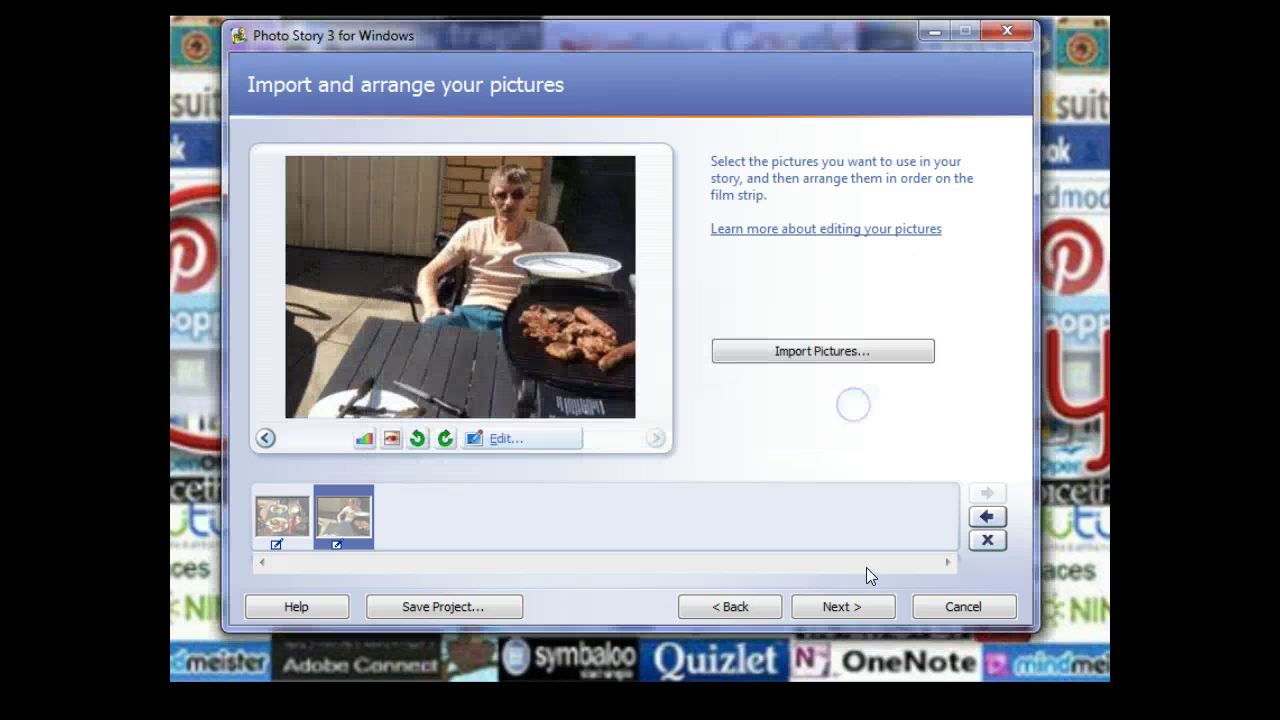
Step: Reorder the film strip so the food plates picture comes after the picture of the man at the barbecue
click(286, 518)
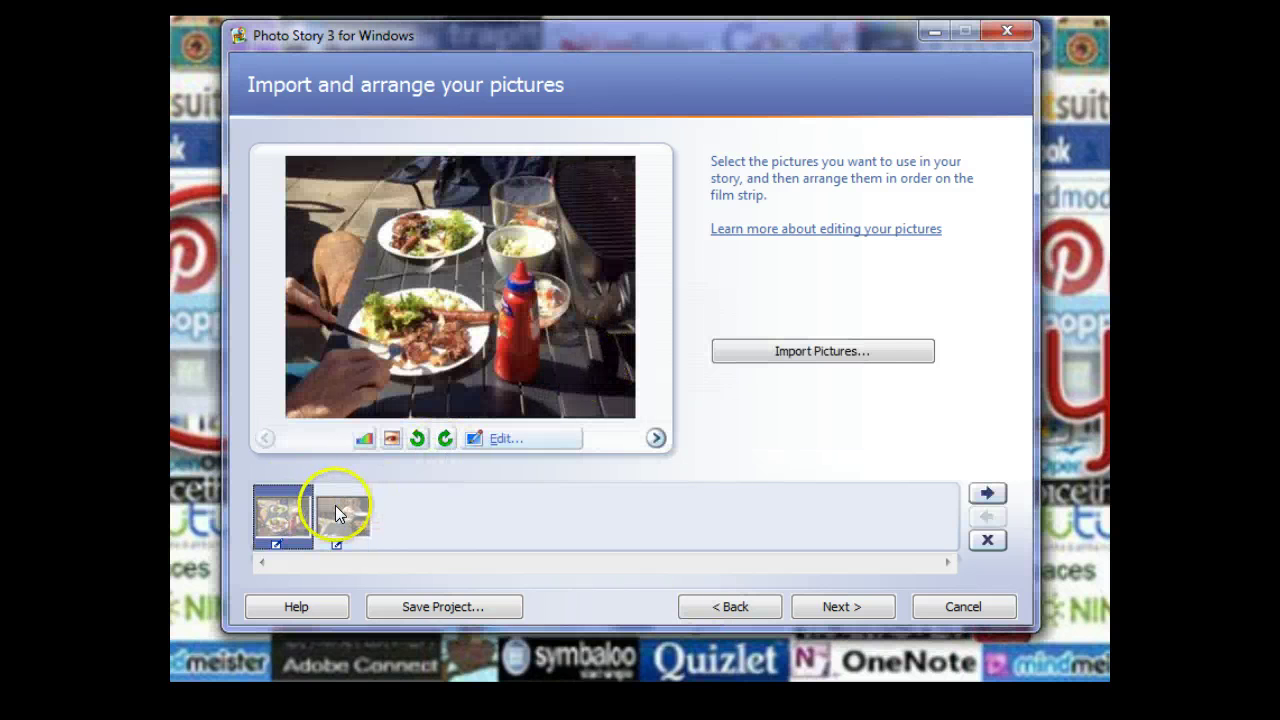
click(335, 506)
click(289, 520)
drag(278, 522, 409, 532)
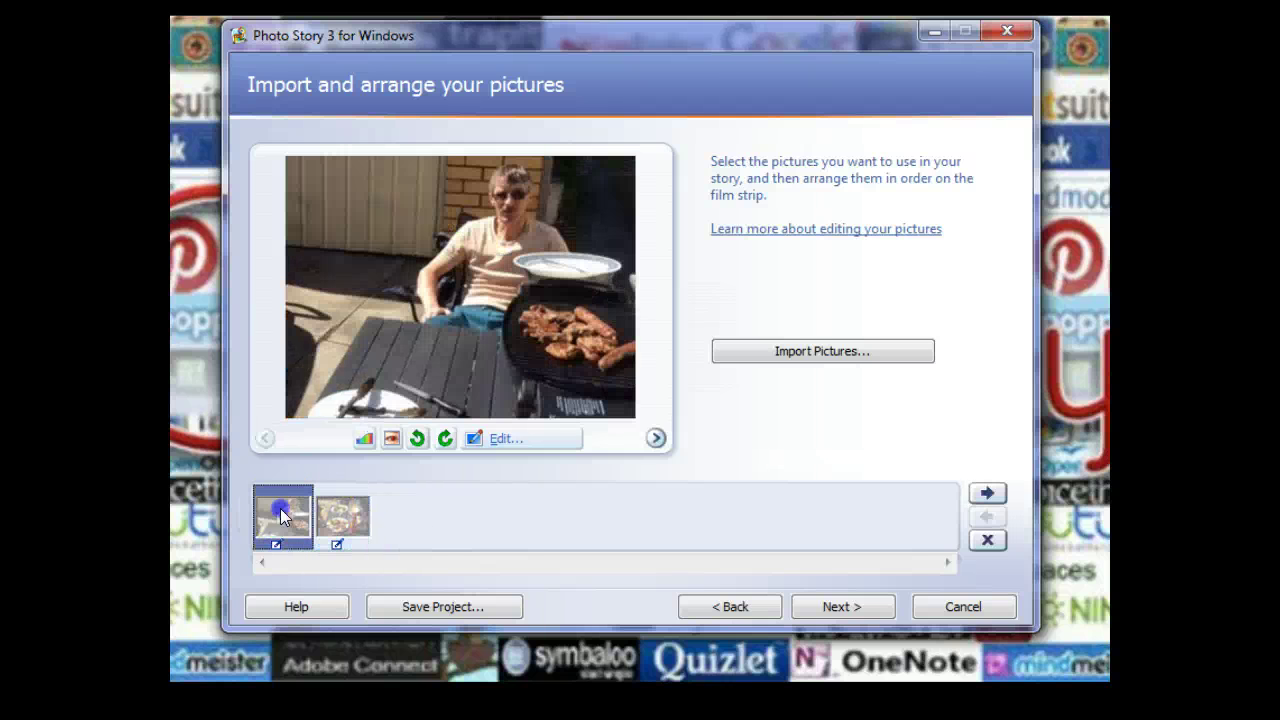
Step: Try the Black and White, Negative and Water Color effects on the barbecue picture, and set its effect back to none
click(505, 438)
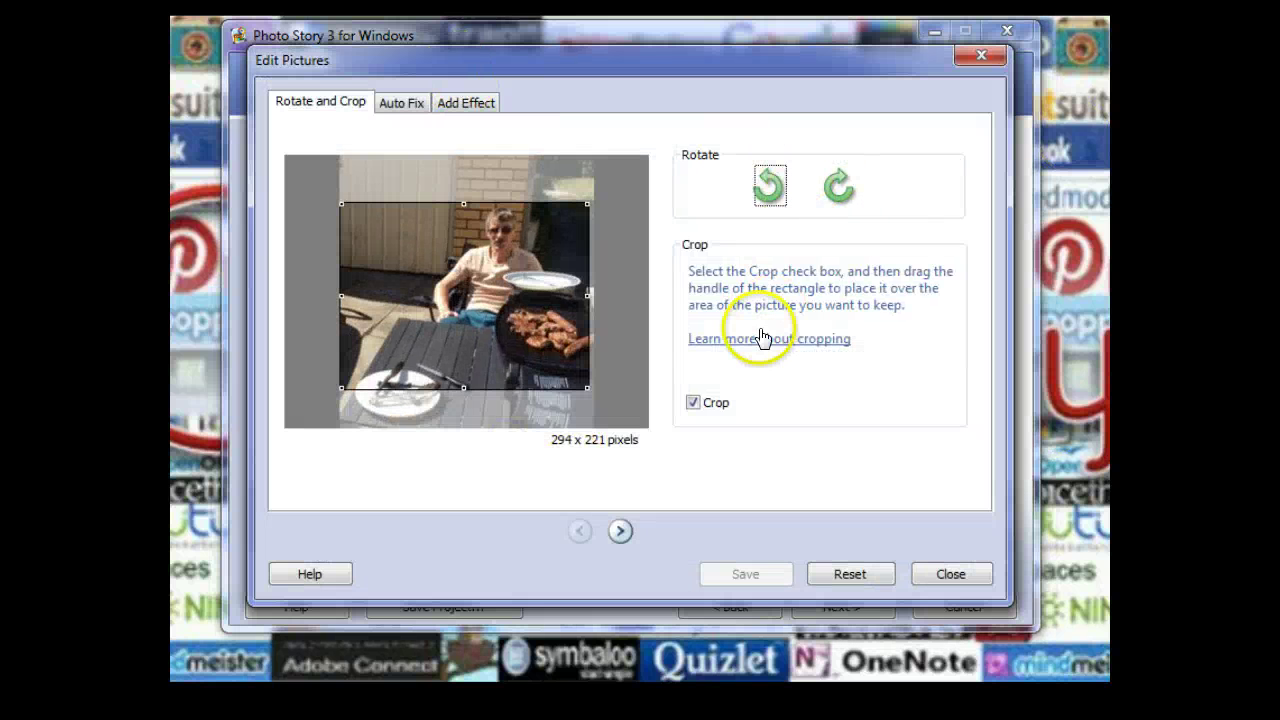
click(470, 99)
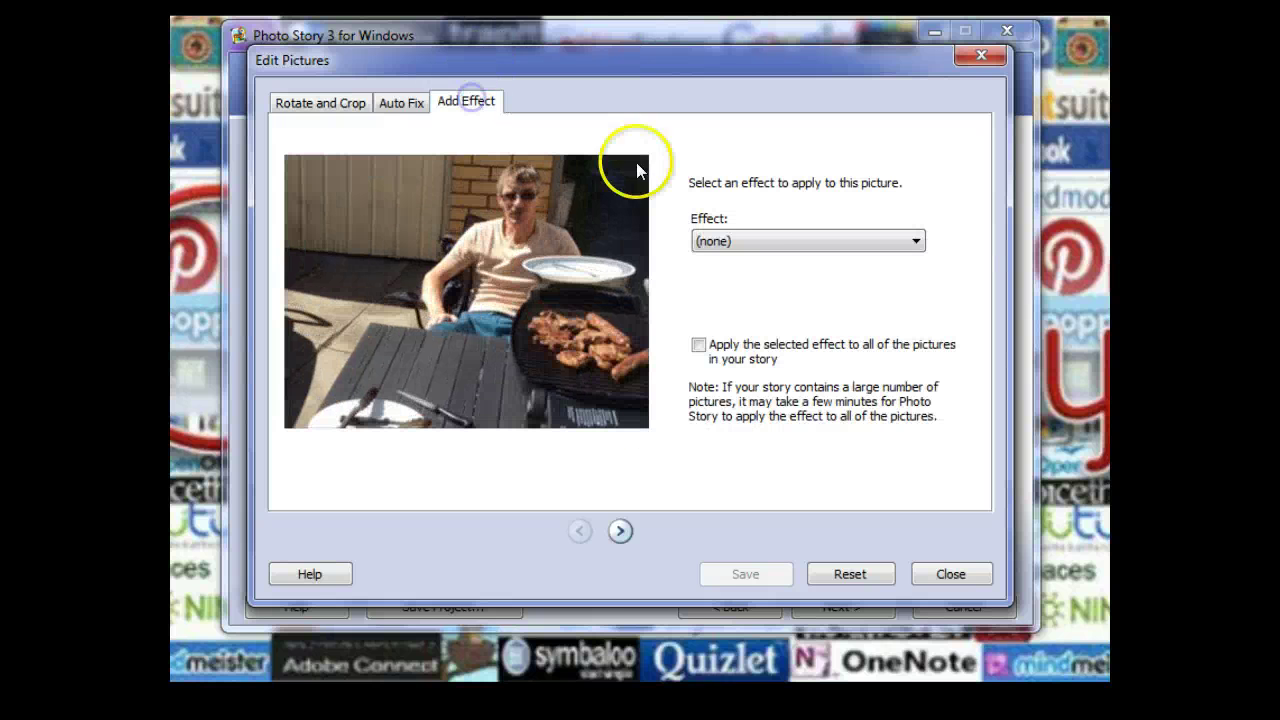
click(916, 240)
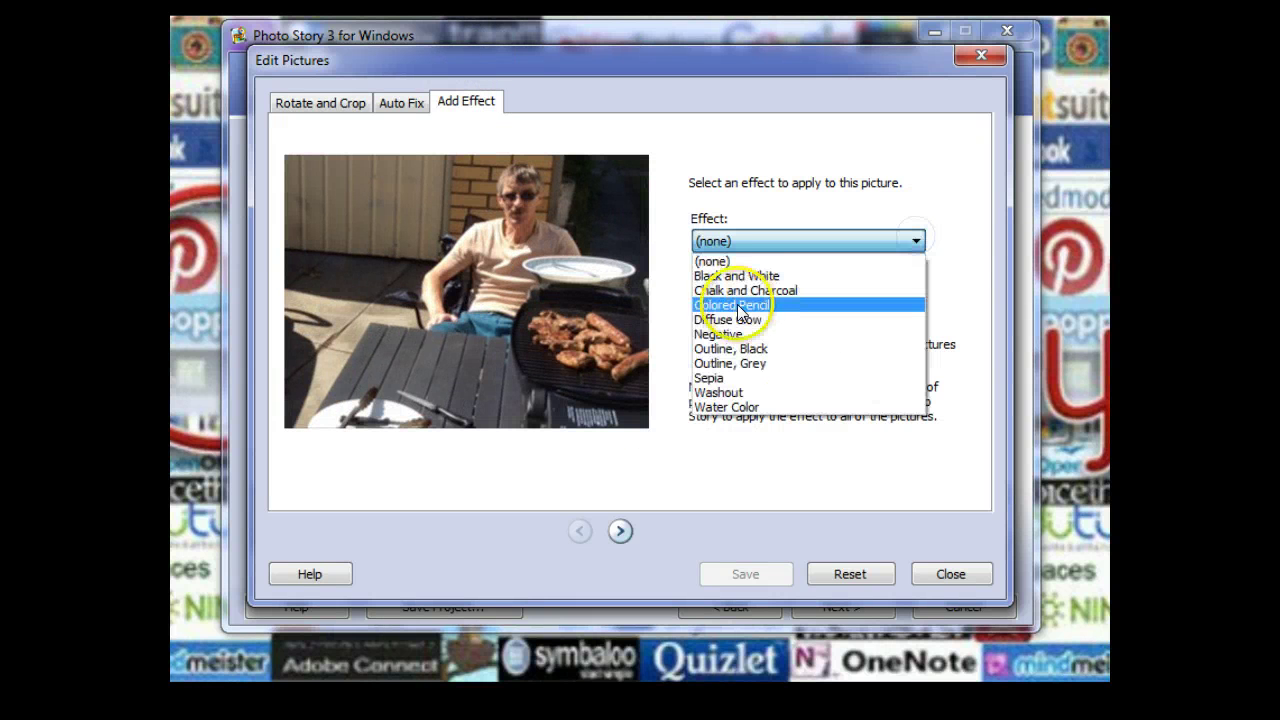
click(737, 277)
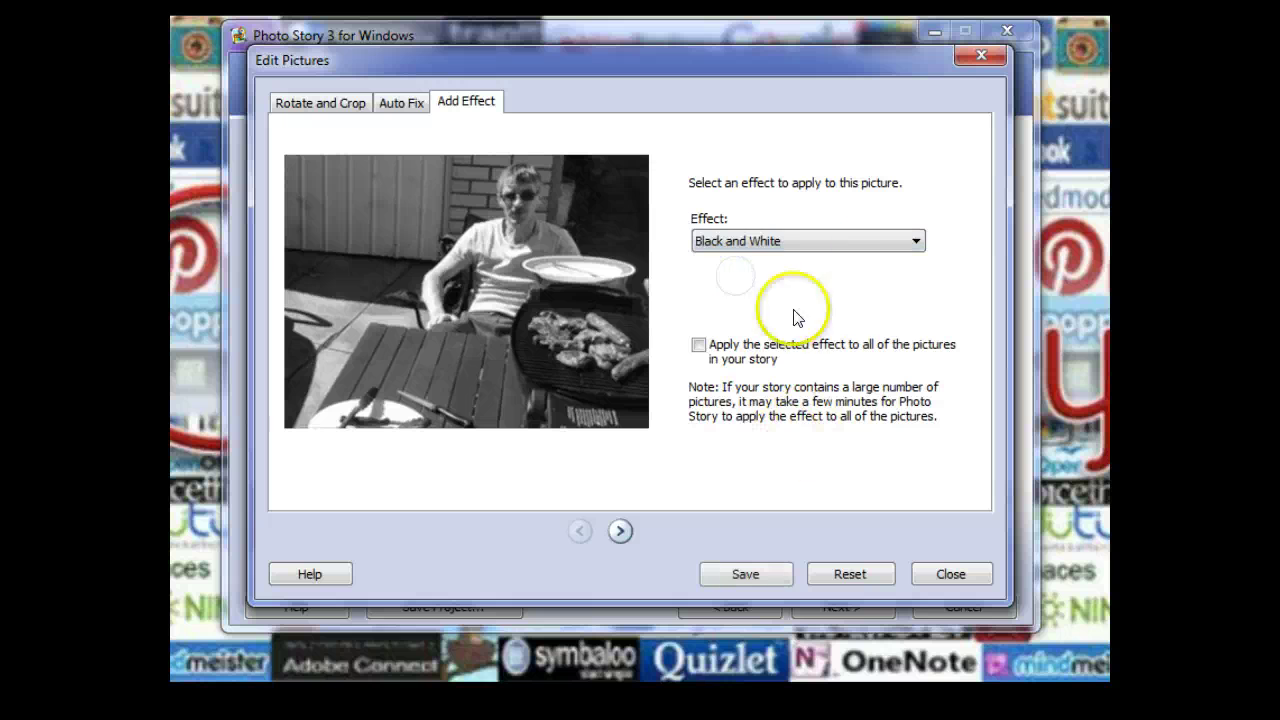
click(915, 240)
click(753, 334)
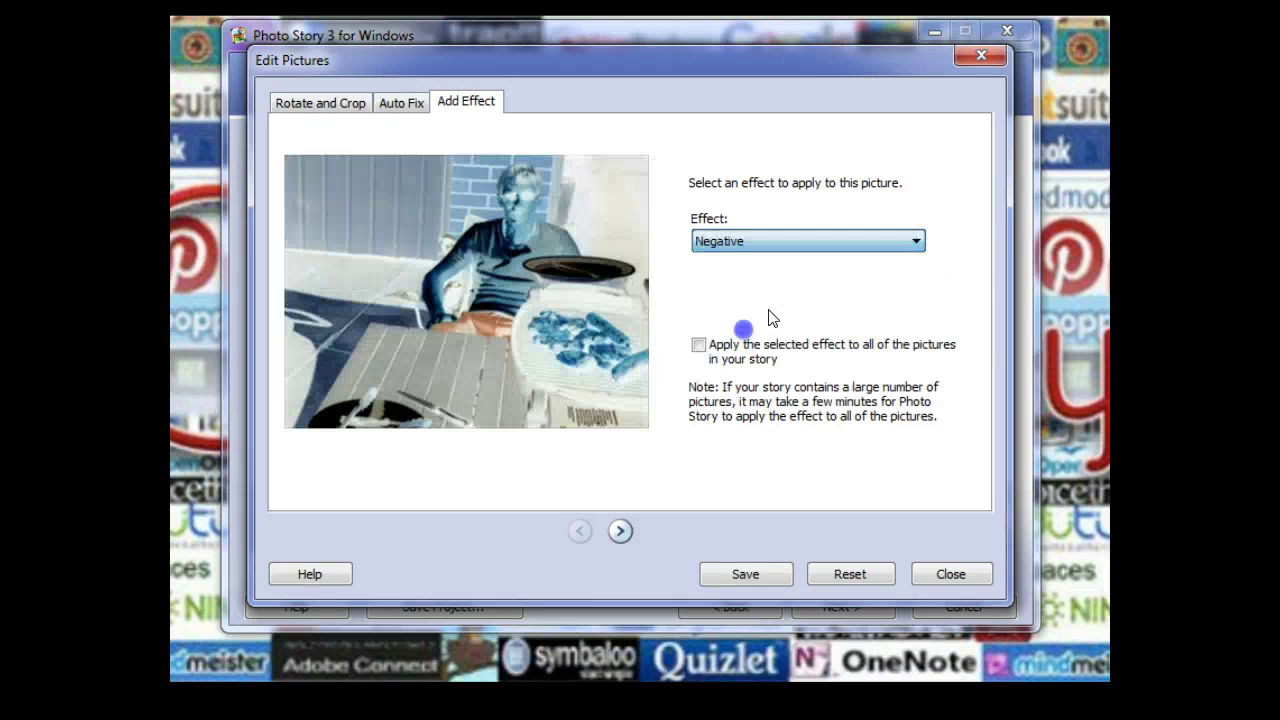
click(916, 240)
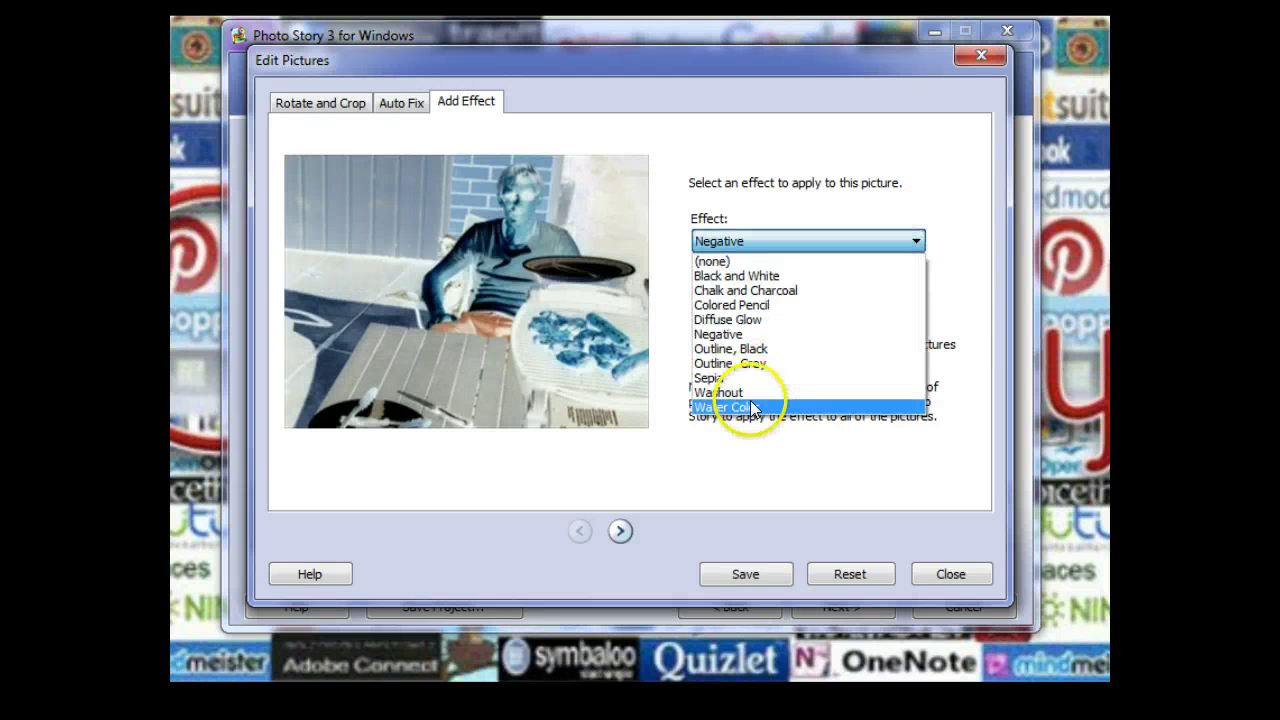
click(755, 407)
click(917, 241)
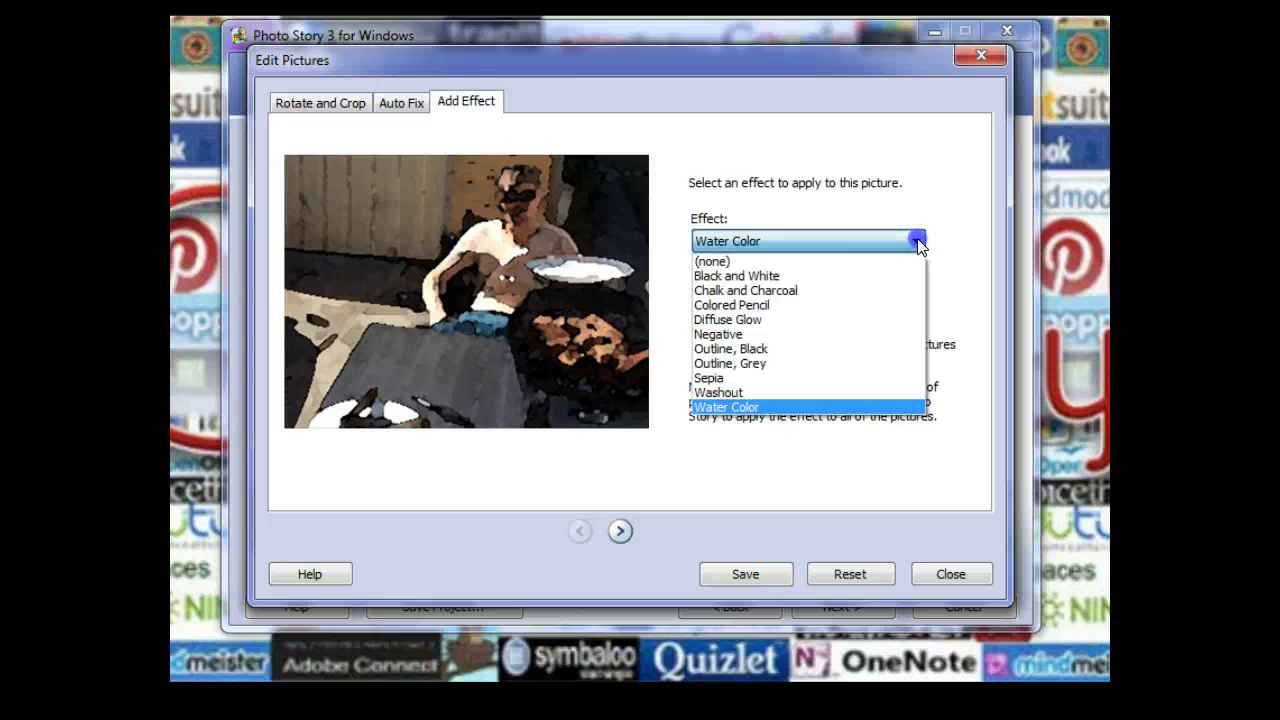
click(714, 261)
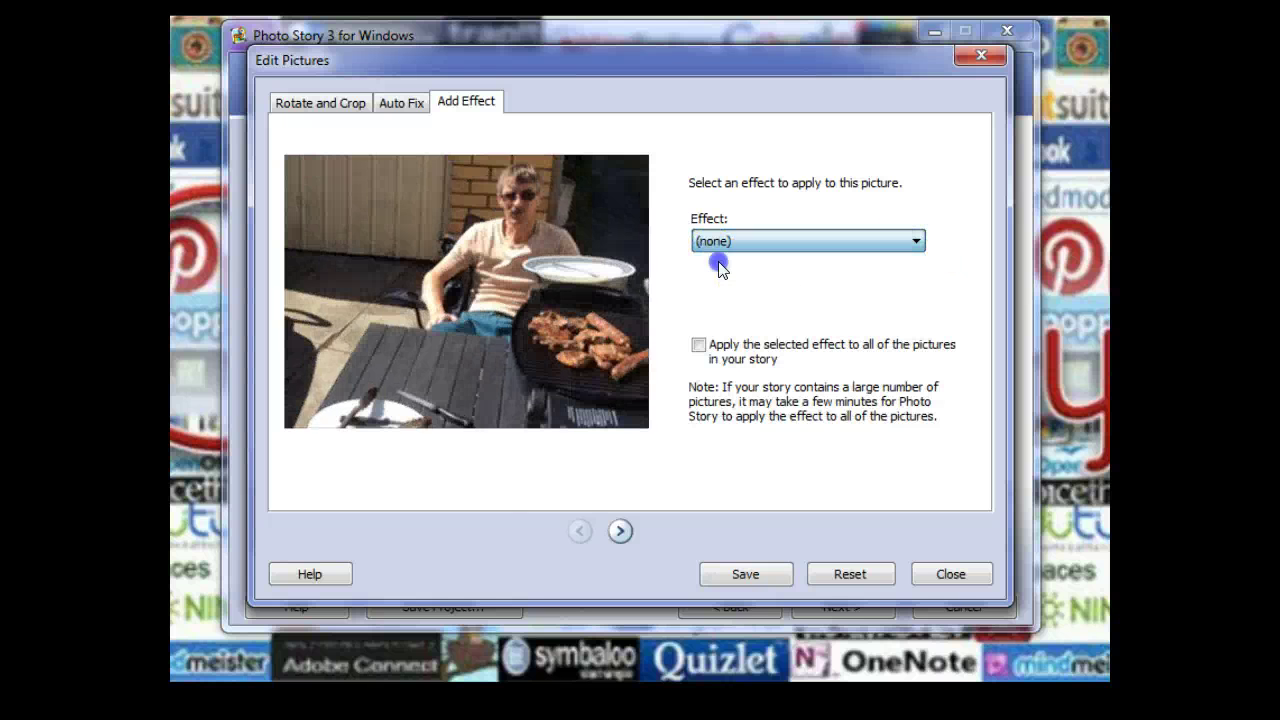
Step: Turn on contrast and color level correction for the barbecue picture, save the edits and close the picture editor
click(394, 105)
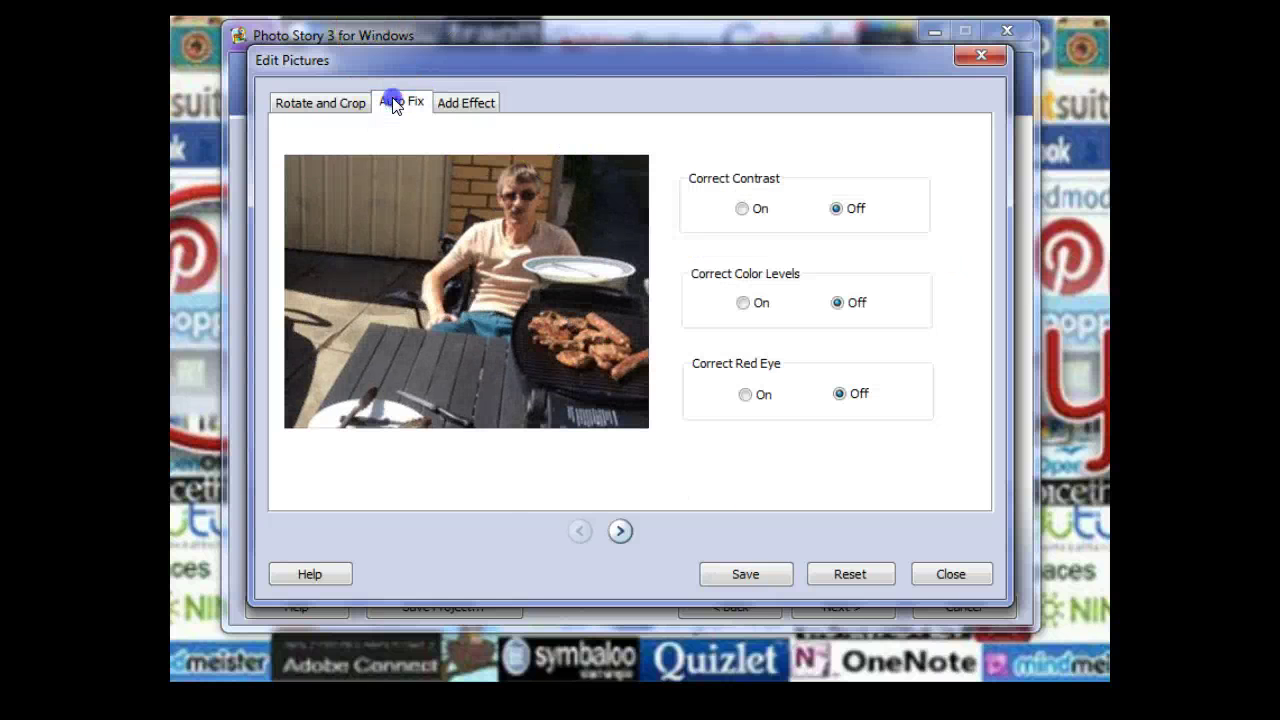
click(740, 209)
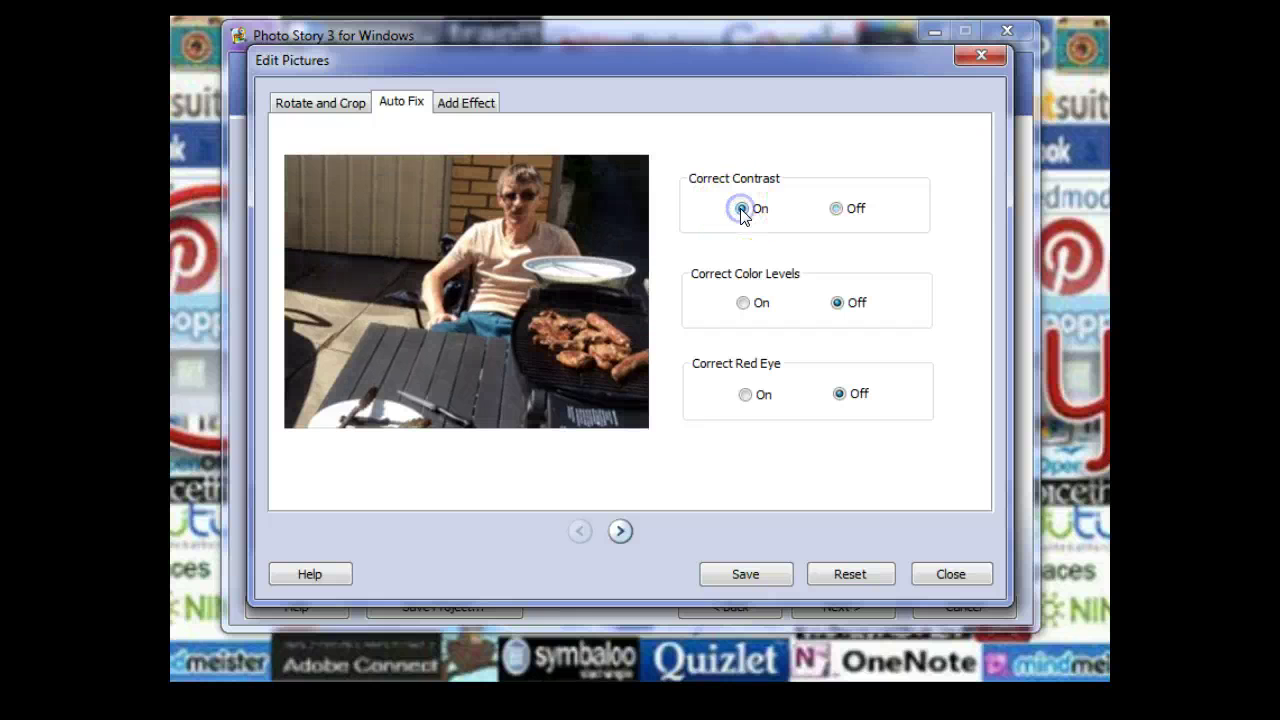
click(744, 305)
click(738, 572)
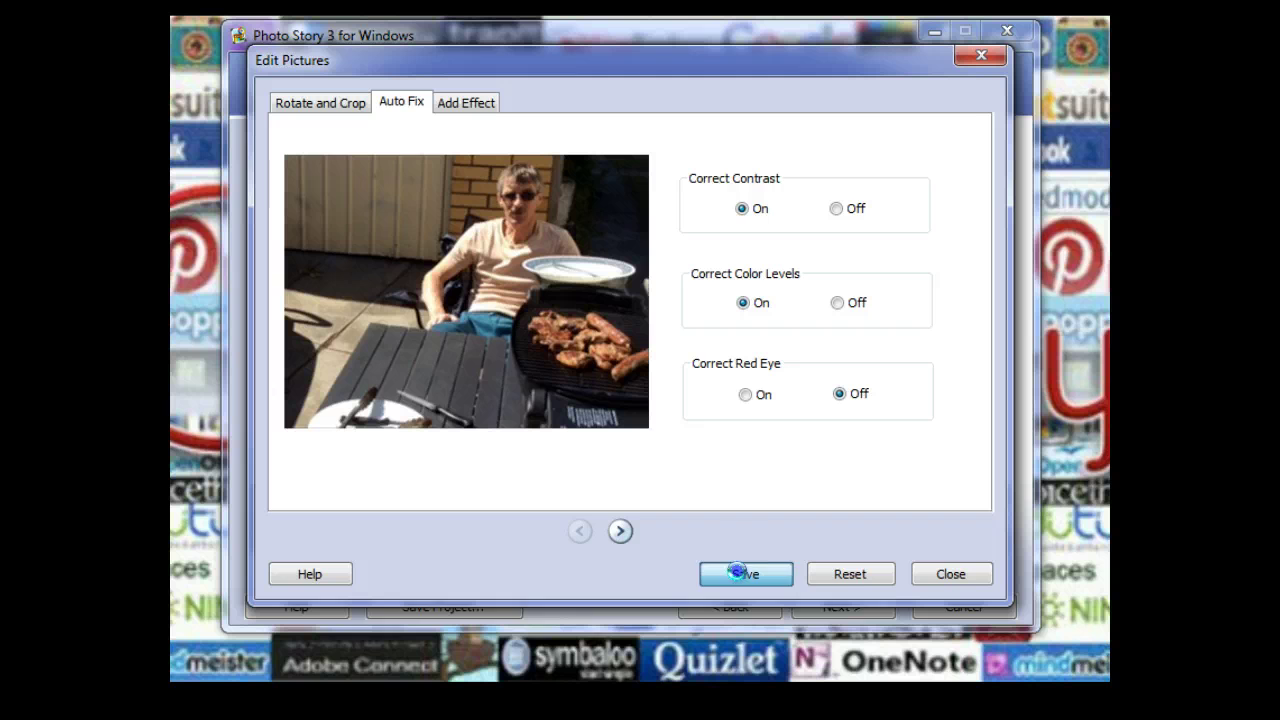
click(951, 575)
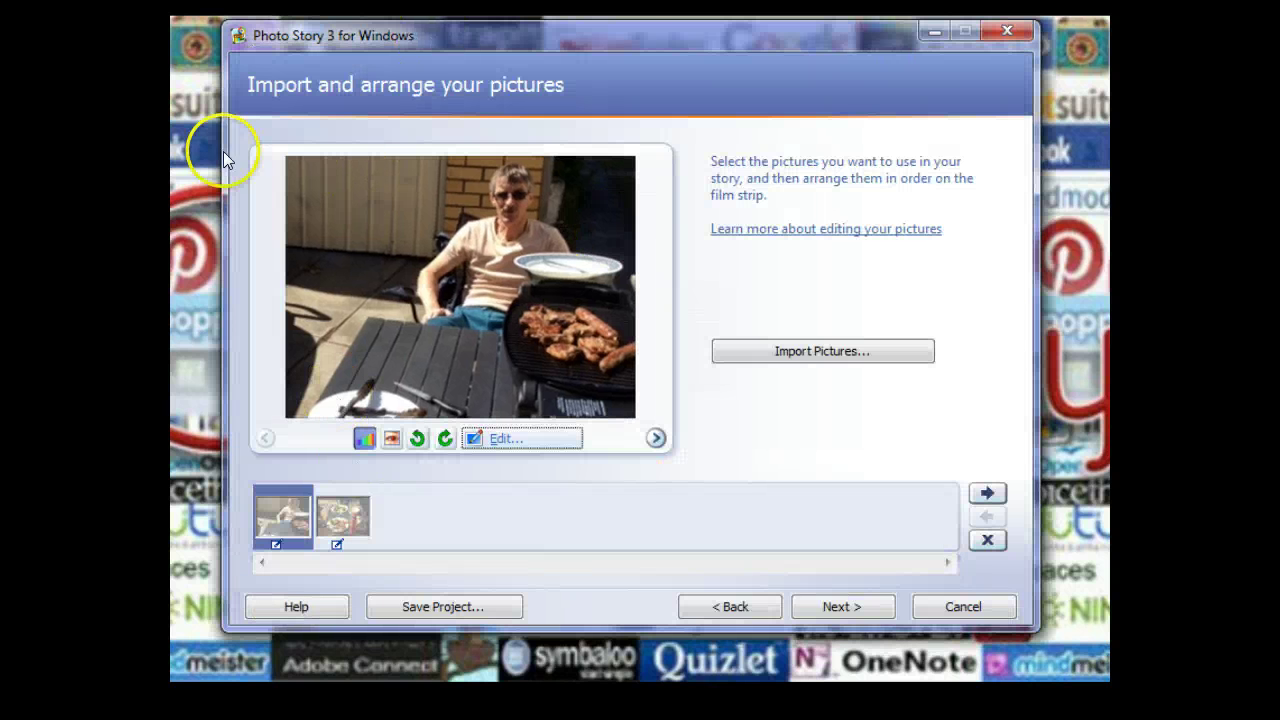
Step: Proceed to the titles stage and add the title "This is where you add the title" to the first picture
click(845, 607)
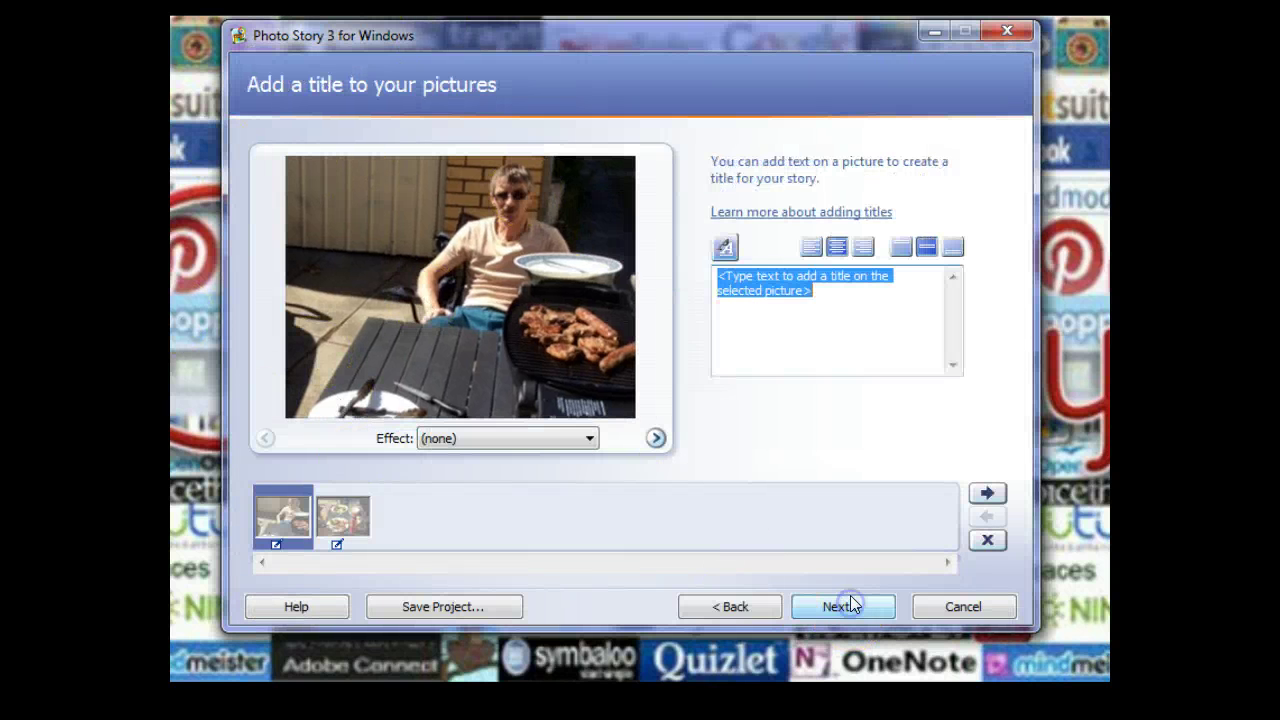
click(887, 373)
text(This)
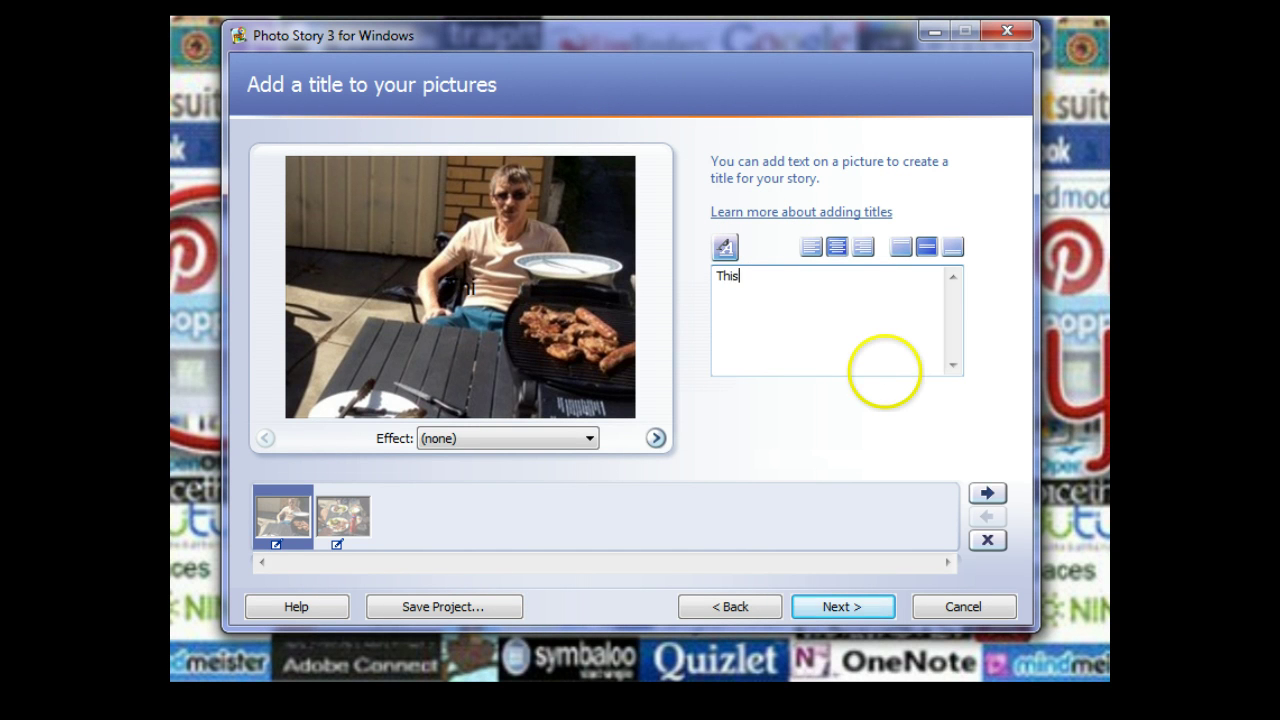
text( is whe)
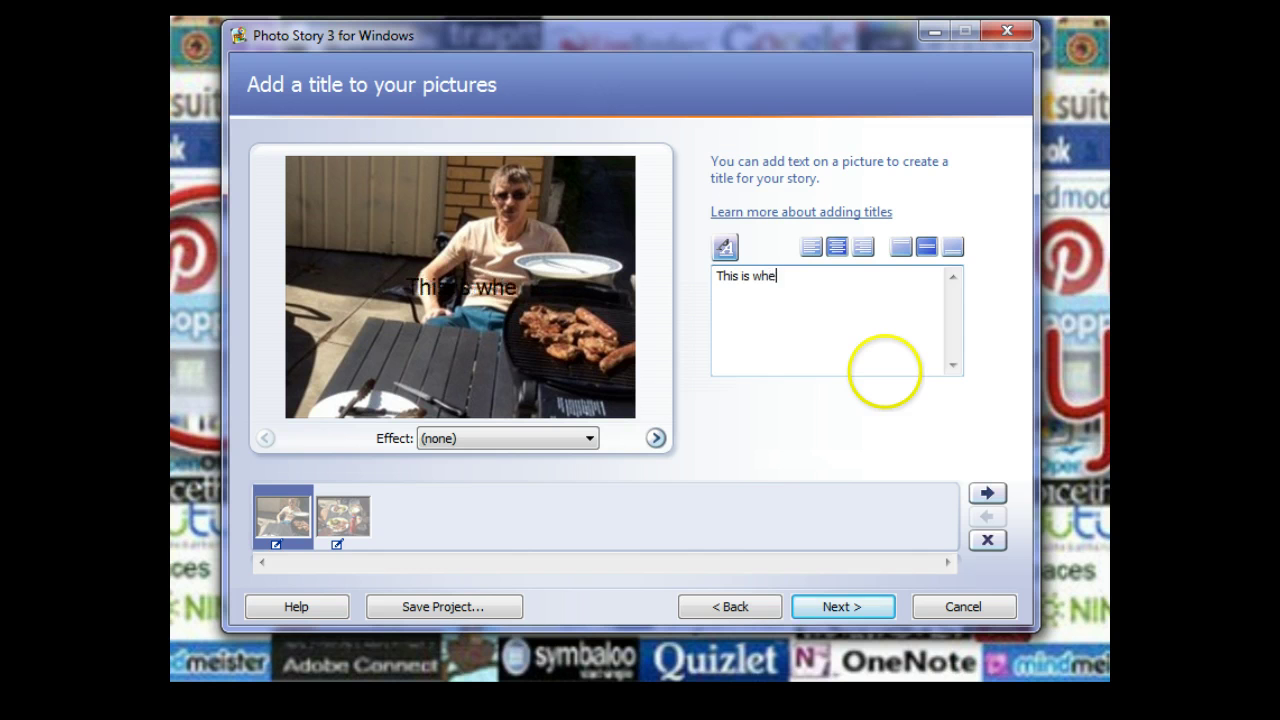
text(re you )
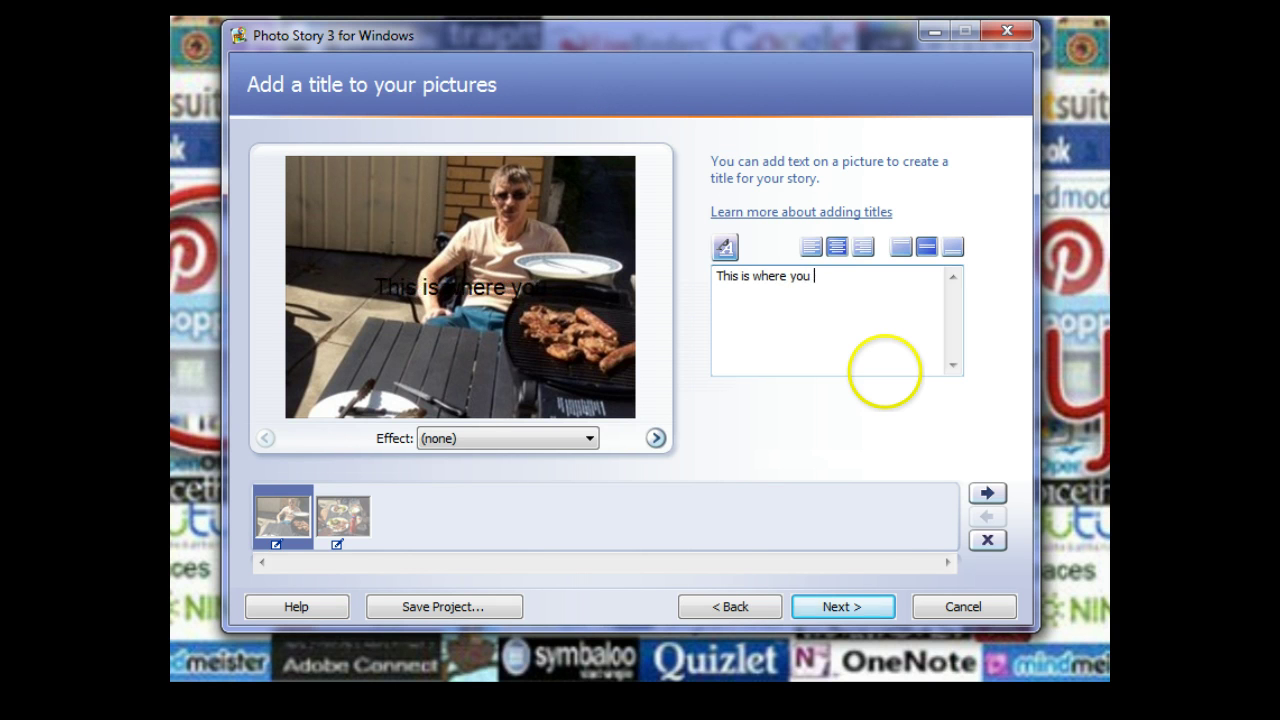
text(add the )
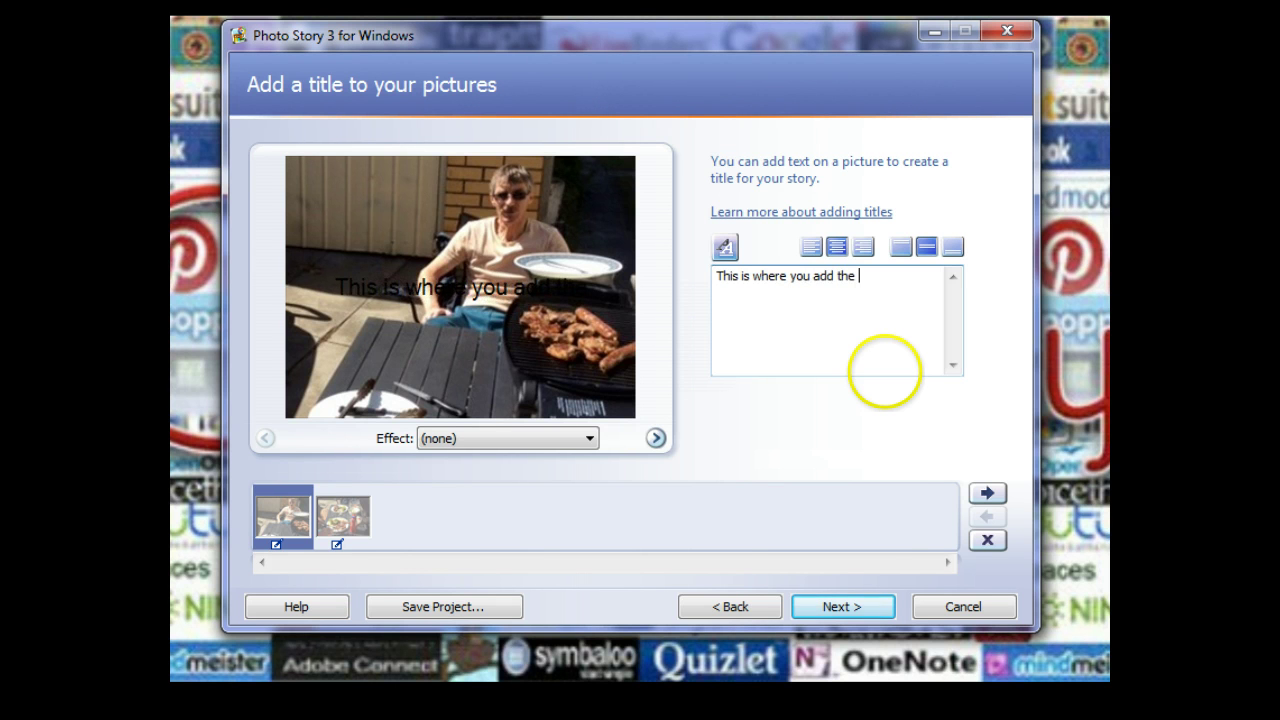
text(tit)
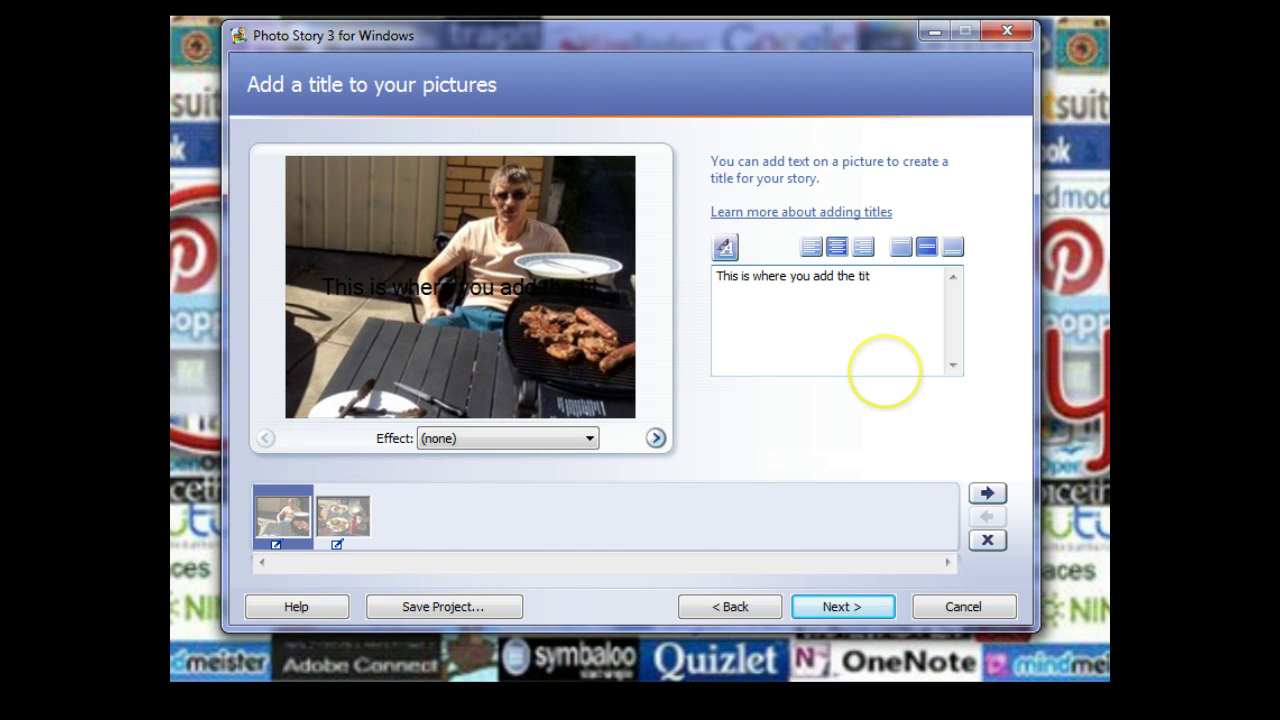
text(le)
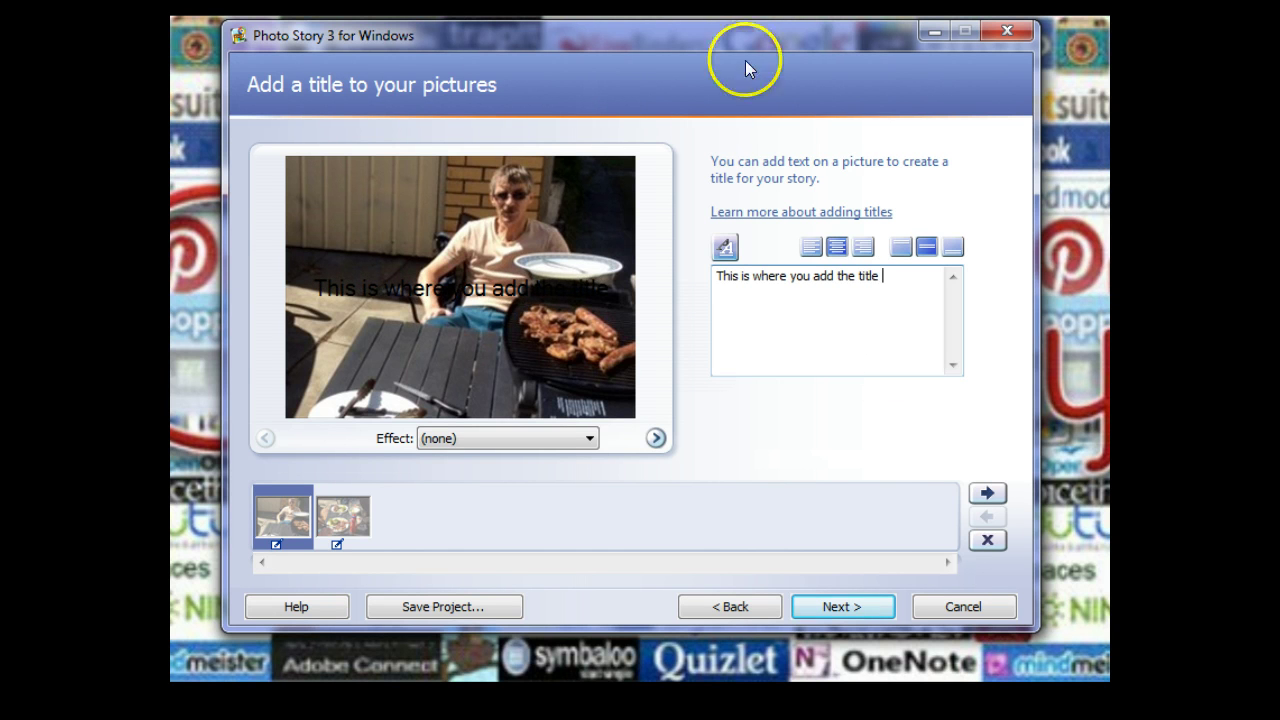
Step: Format the title text in Lime with the Oblique style at size 12
click(724, 247)
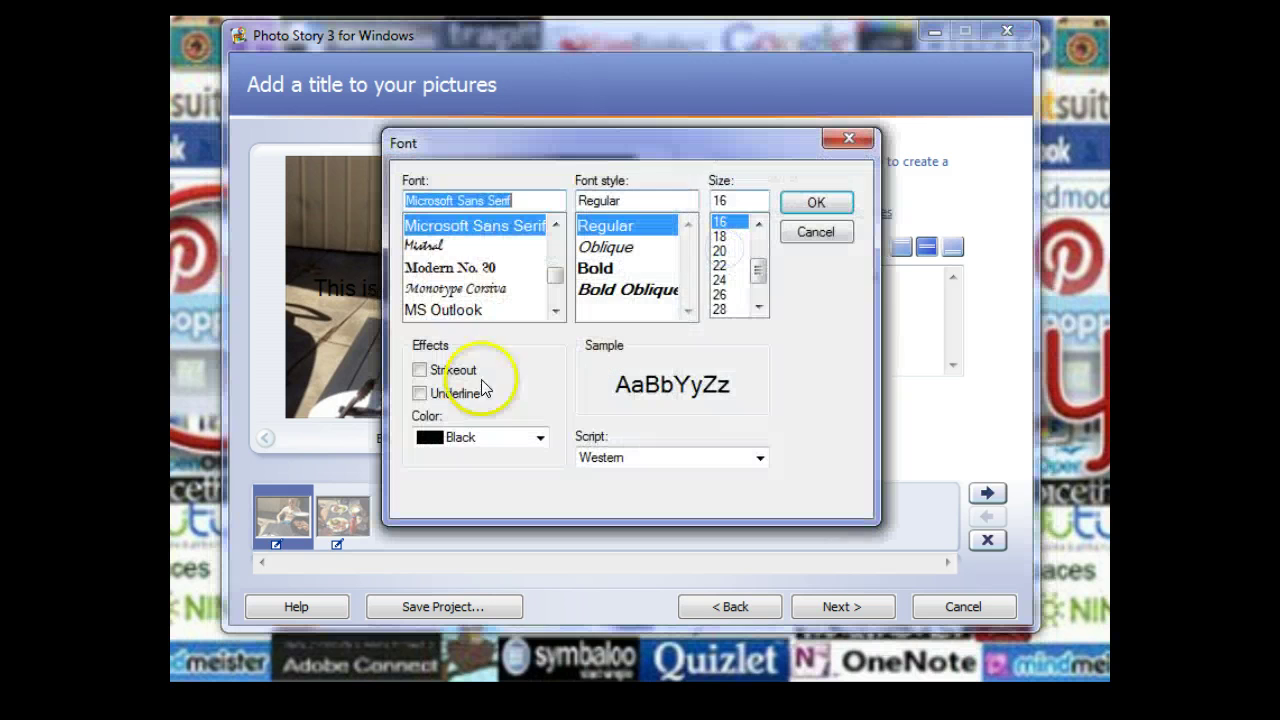
click(540, 438)
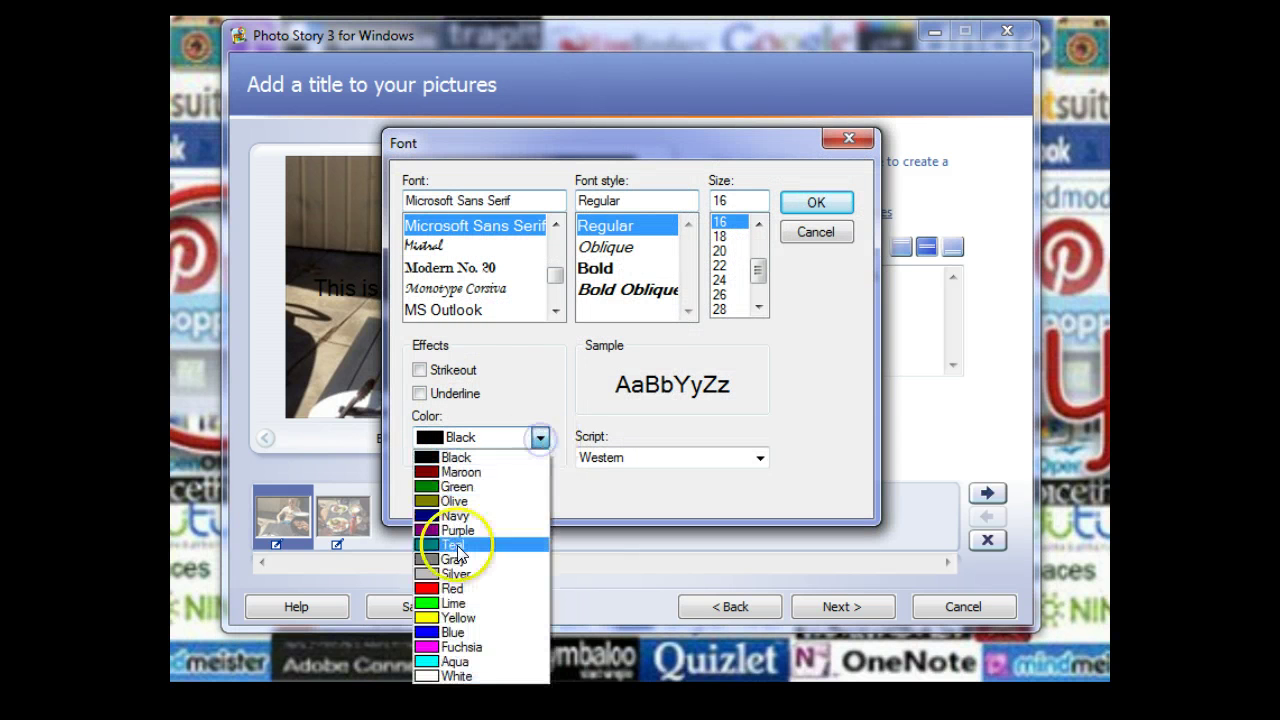
click(438, 606)
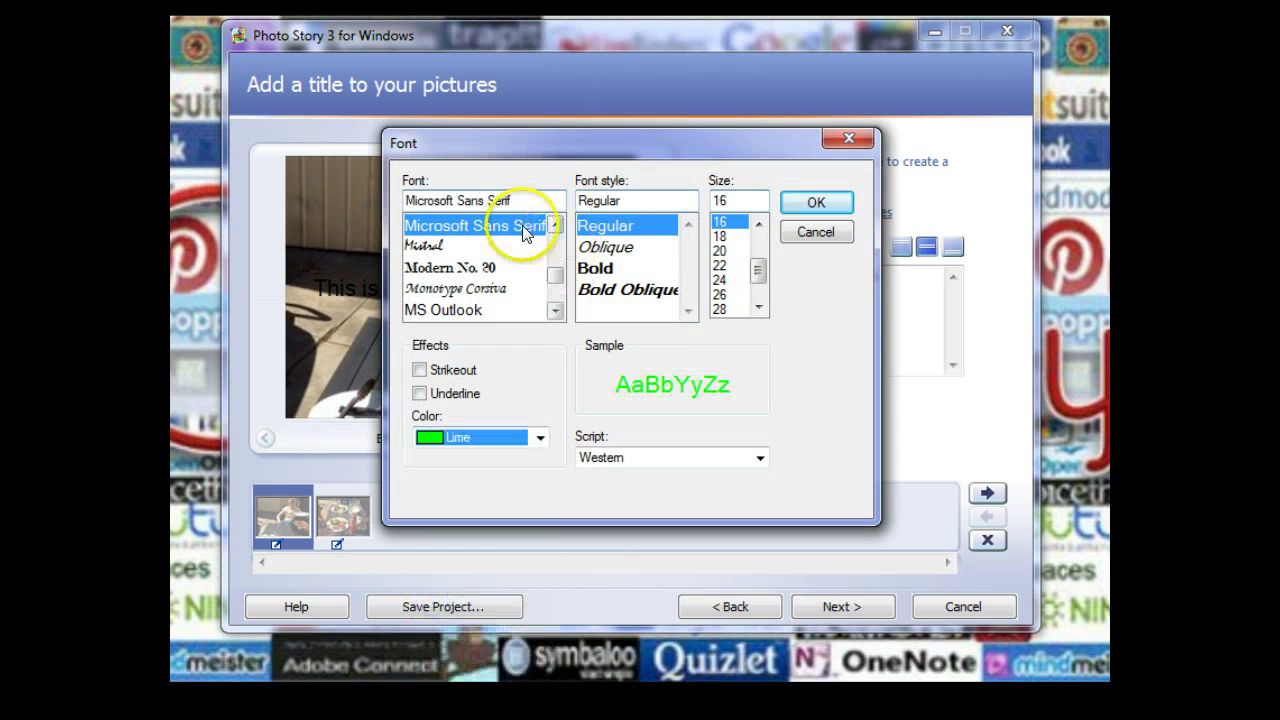
click(618, 247)
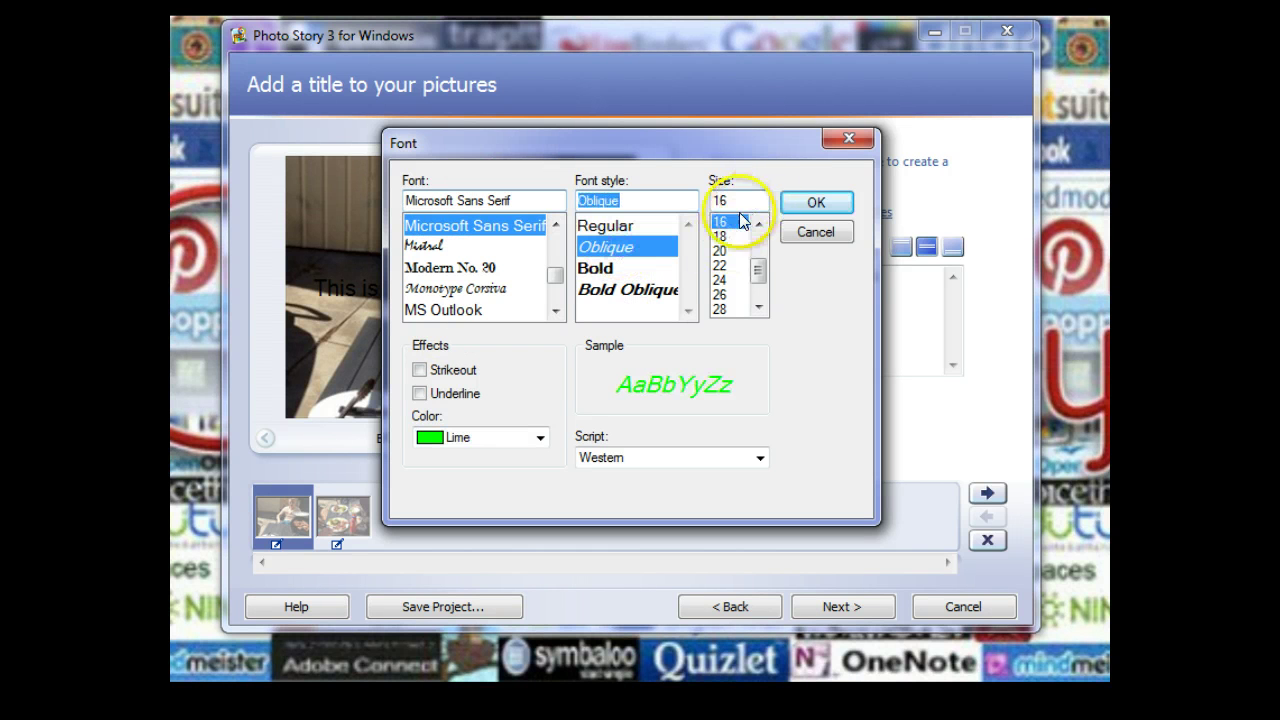
click(757, 224)
click(757, 224)
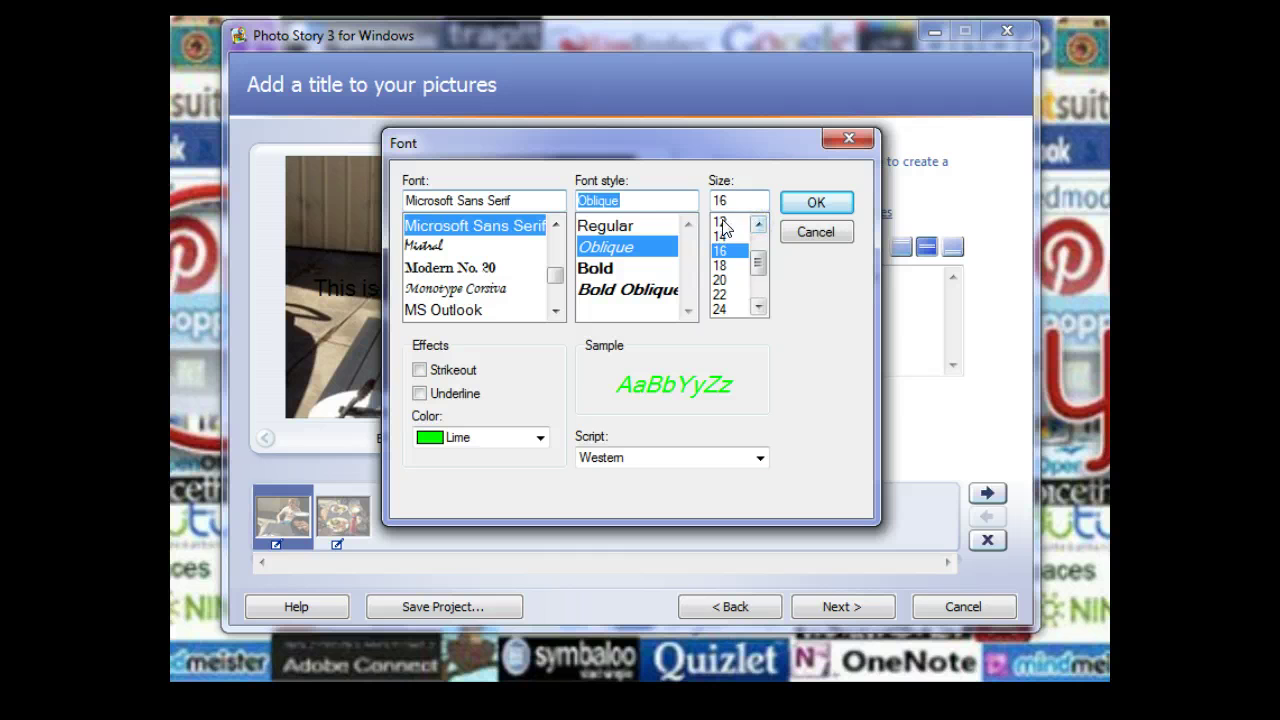
click(722, 221)
click(820, 203)
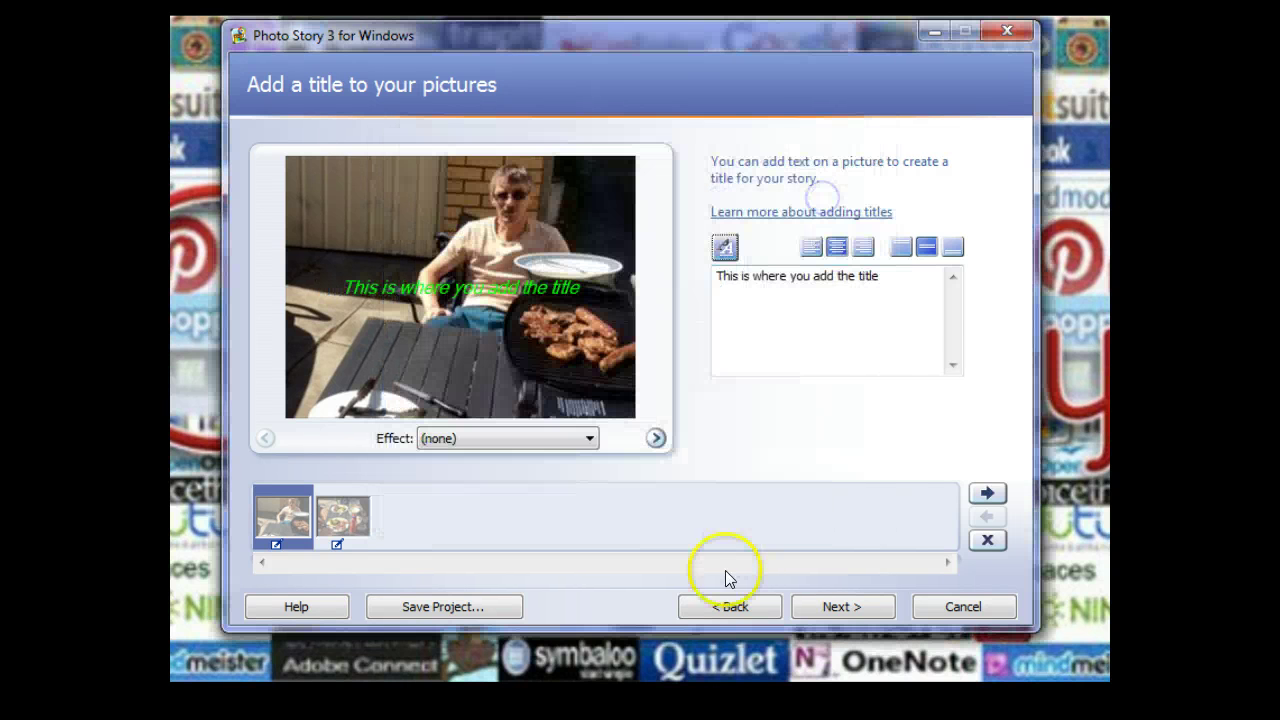
Step: Try the bottom, middle, top, right and centre alignments for the title, and leave it aligned to the top left of the picture
click(953, 248)
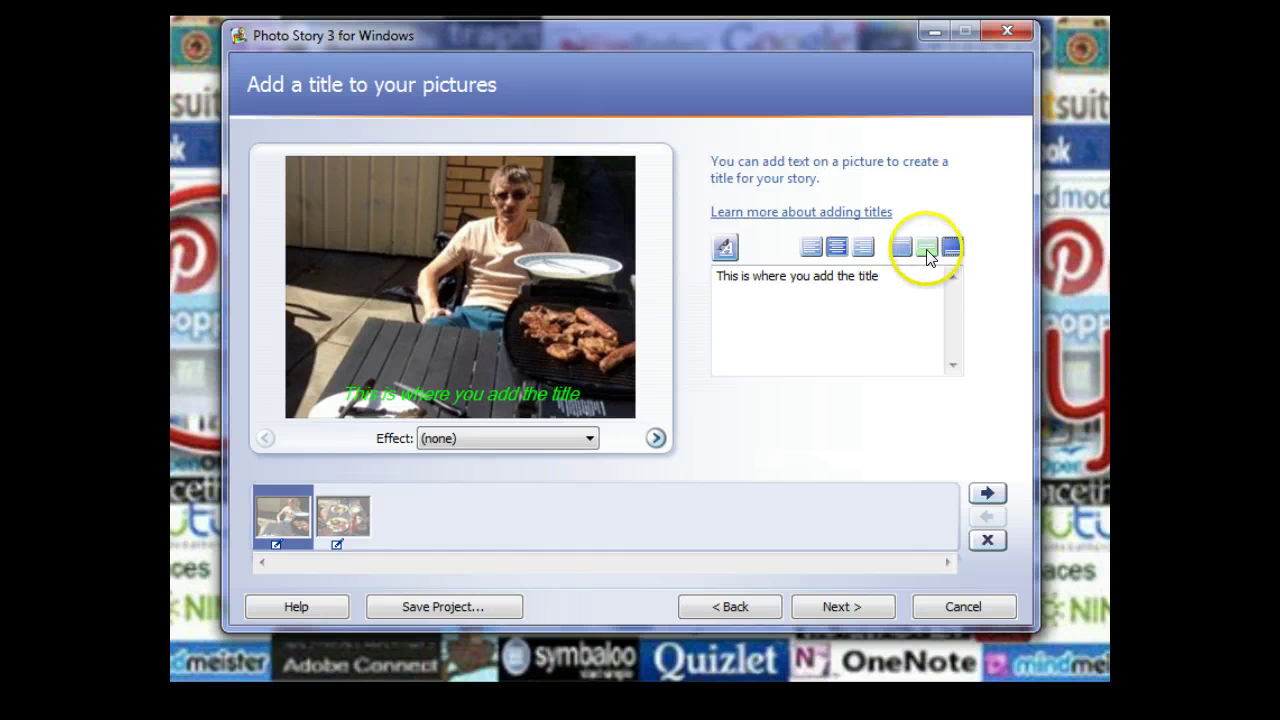
click(927, 251)
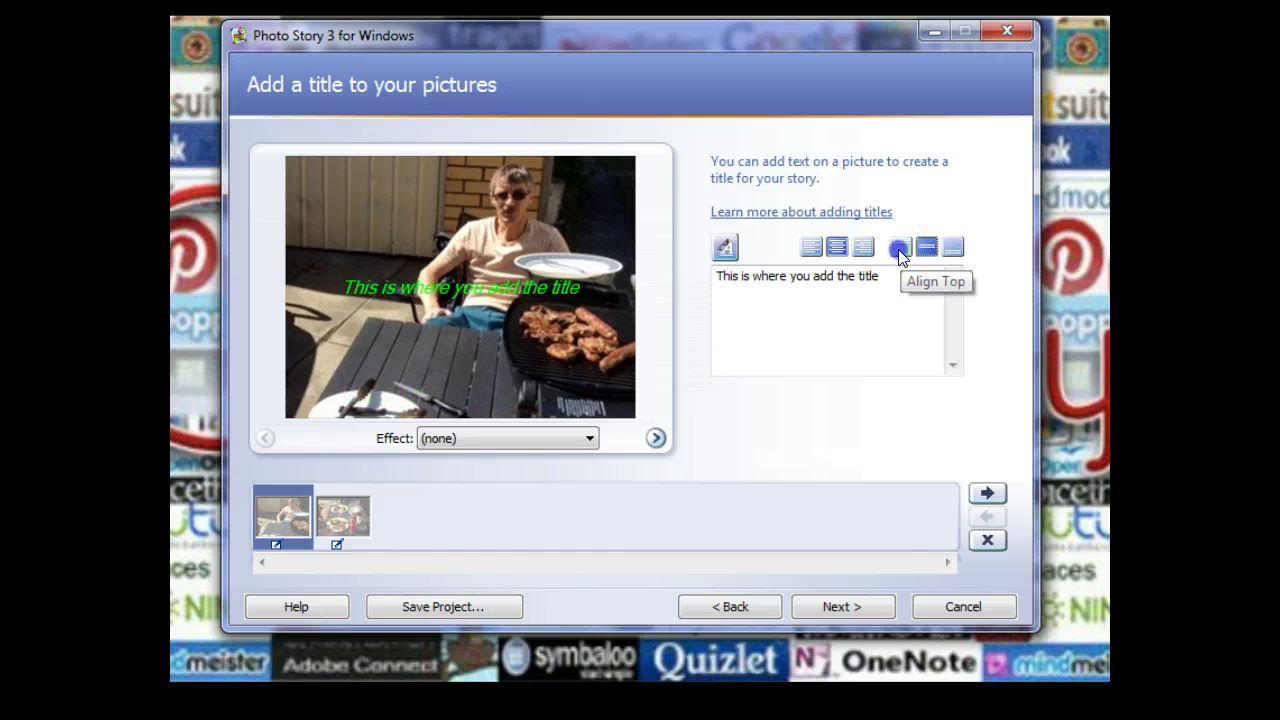
click(900, 250)
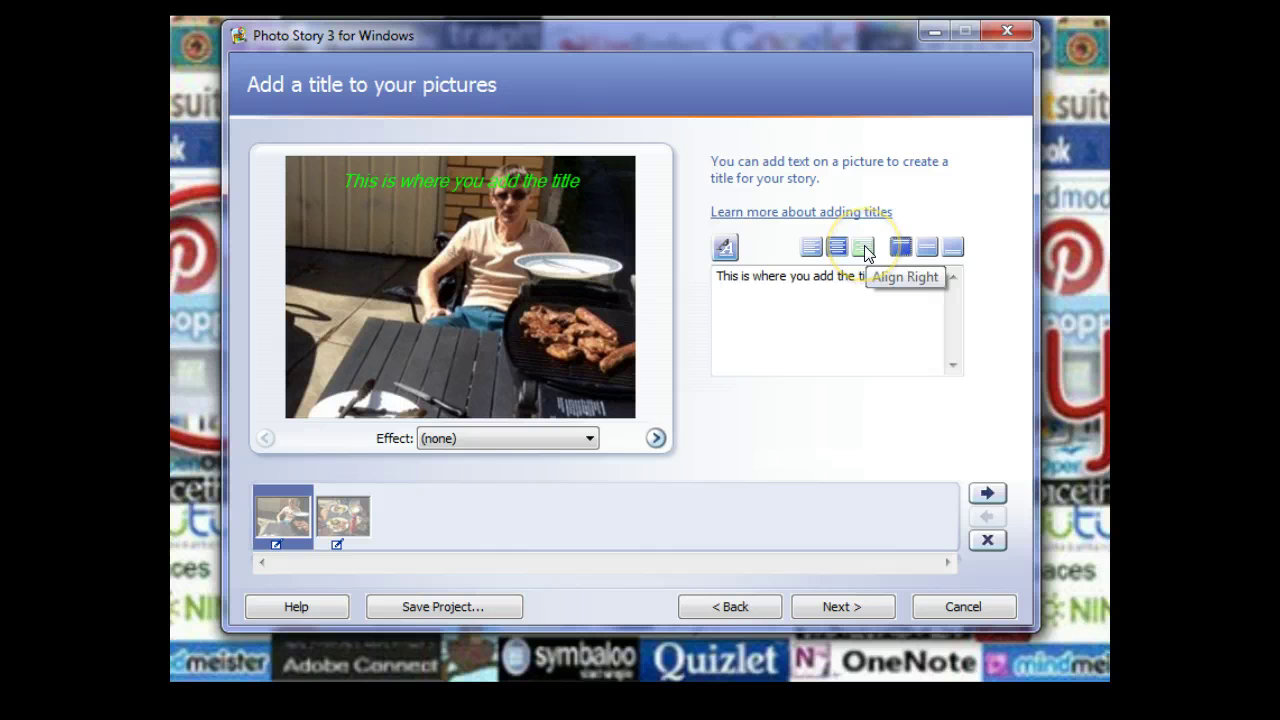
click(865, 250)
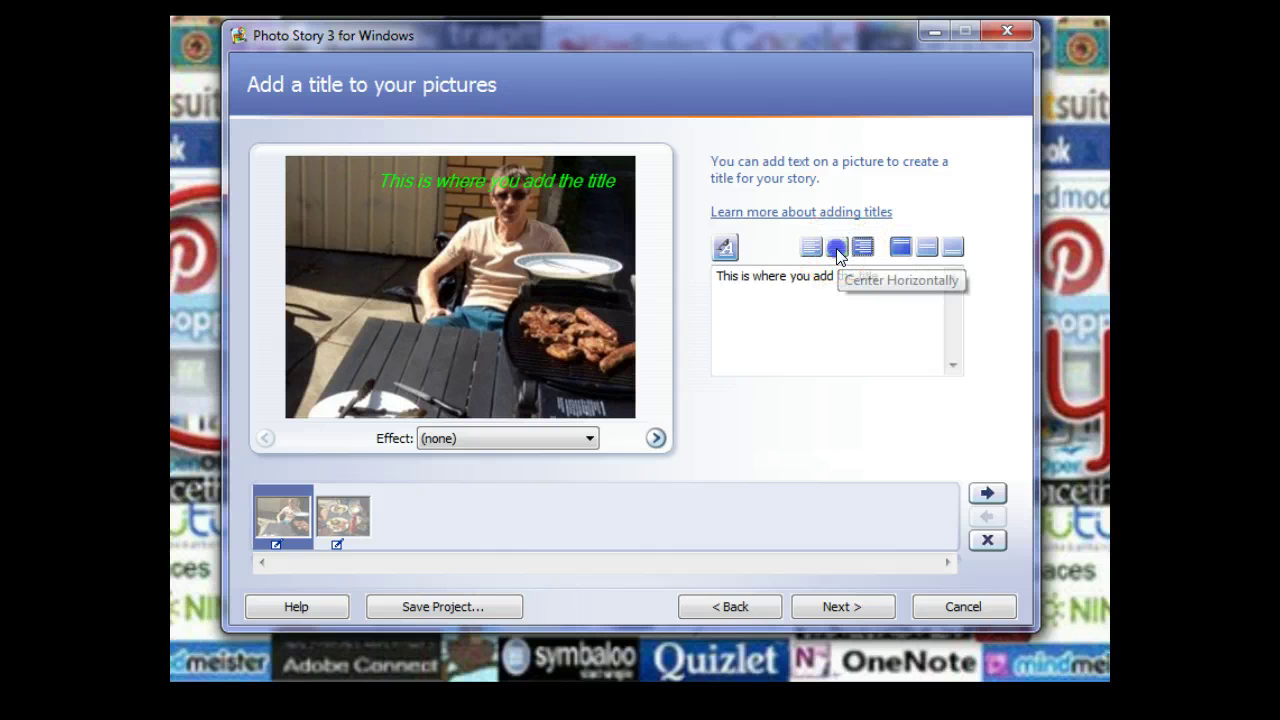
click(836, 249)
click(810, 248)
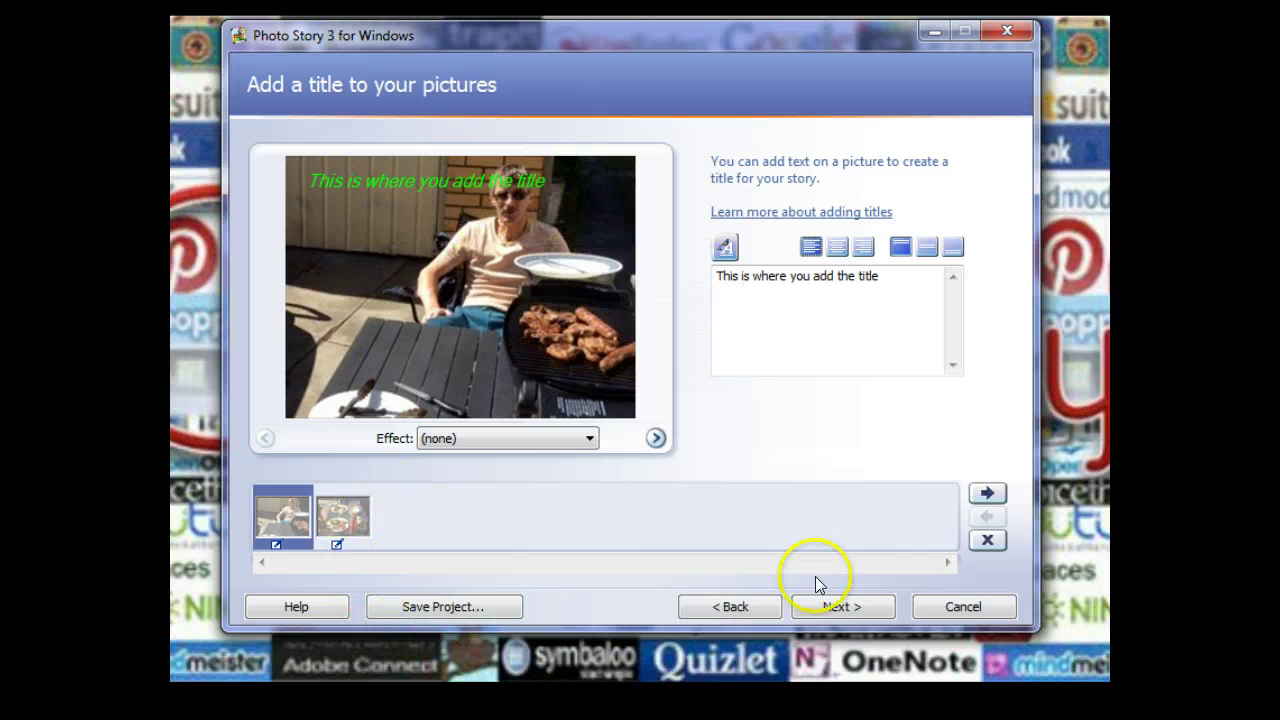
Step: Proceed to the narration stage and replace the placeholder notes with "This is where you add your content of your narrative so that you can remember what you wanted to say"
click(845, 605)
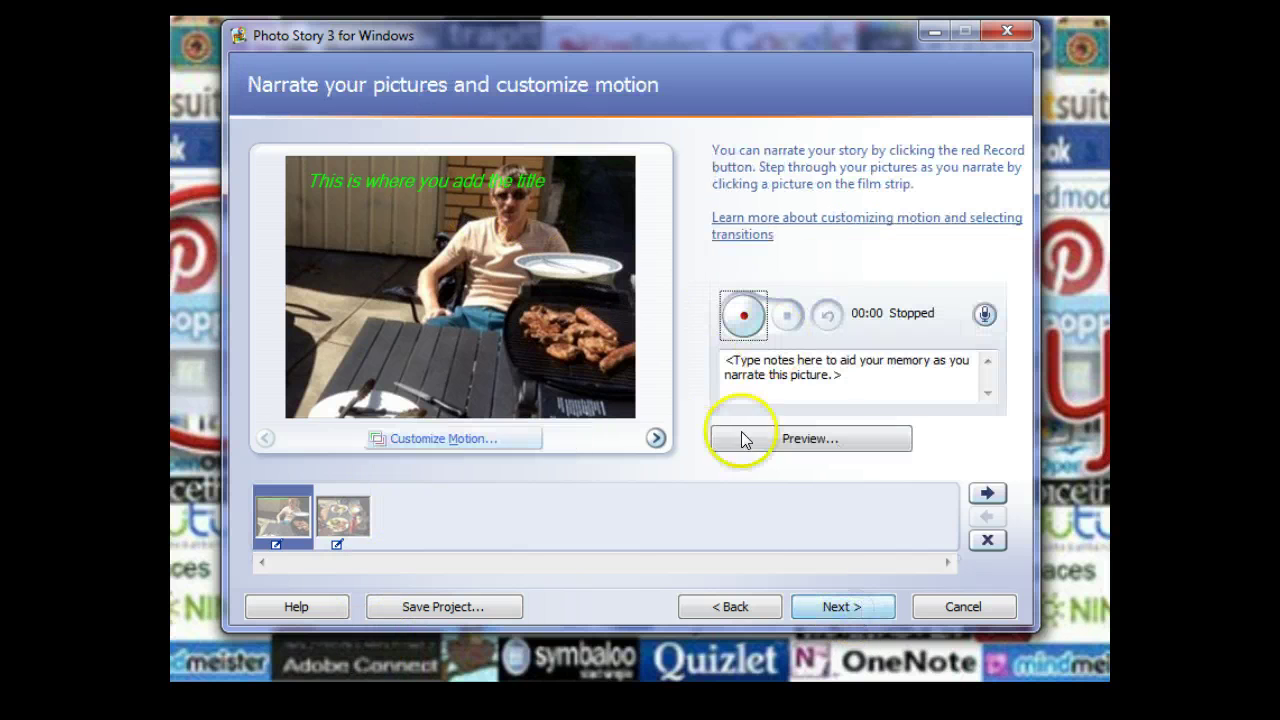
drag(851, 372, 718, 349)
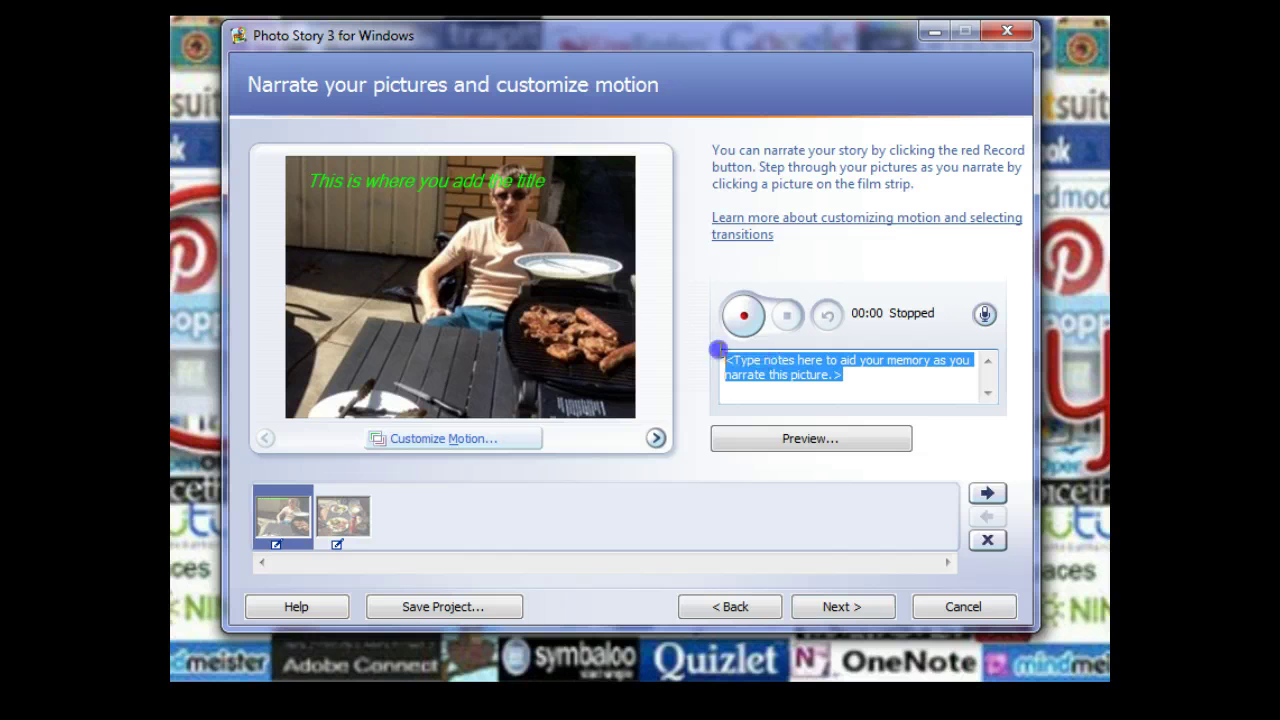
key(Delete)
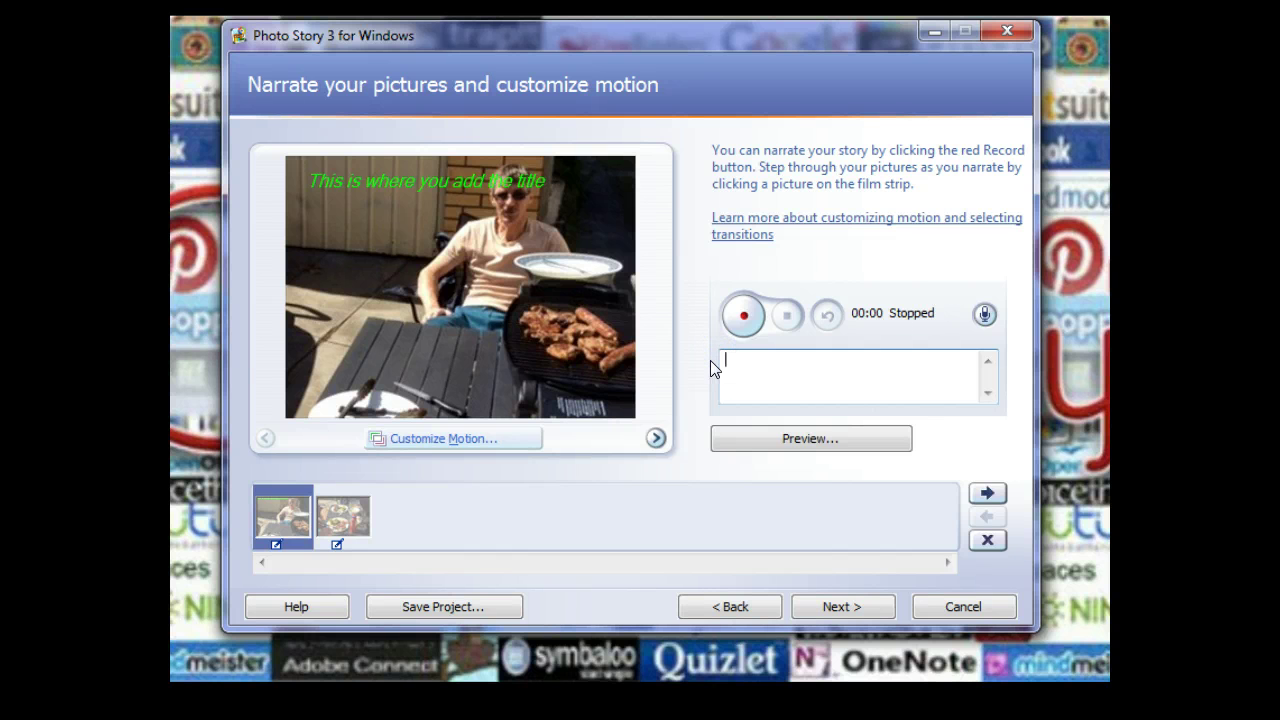
text(This is where you add your content of your)
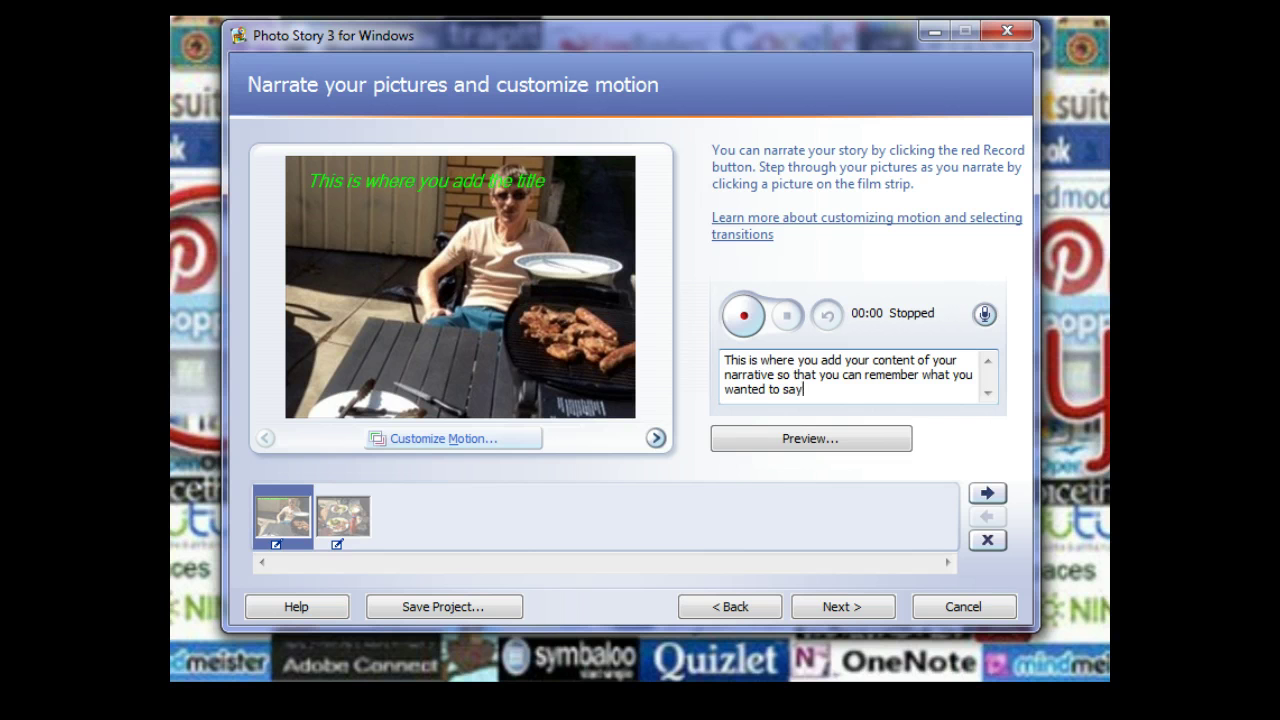
Step: Record a narration of about 7 seconds for the first picture and preview the story
click(739, 318)
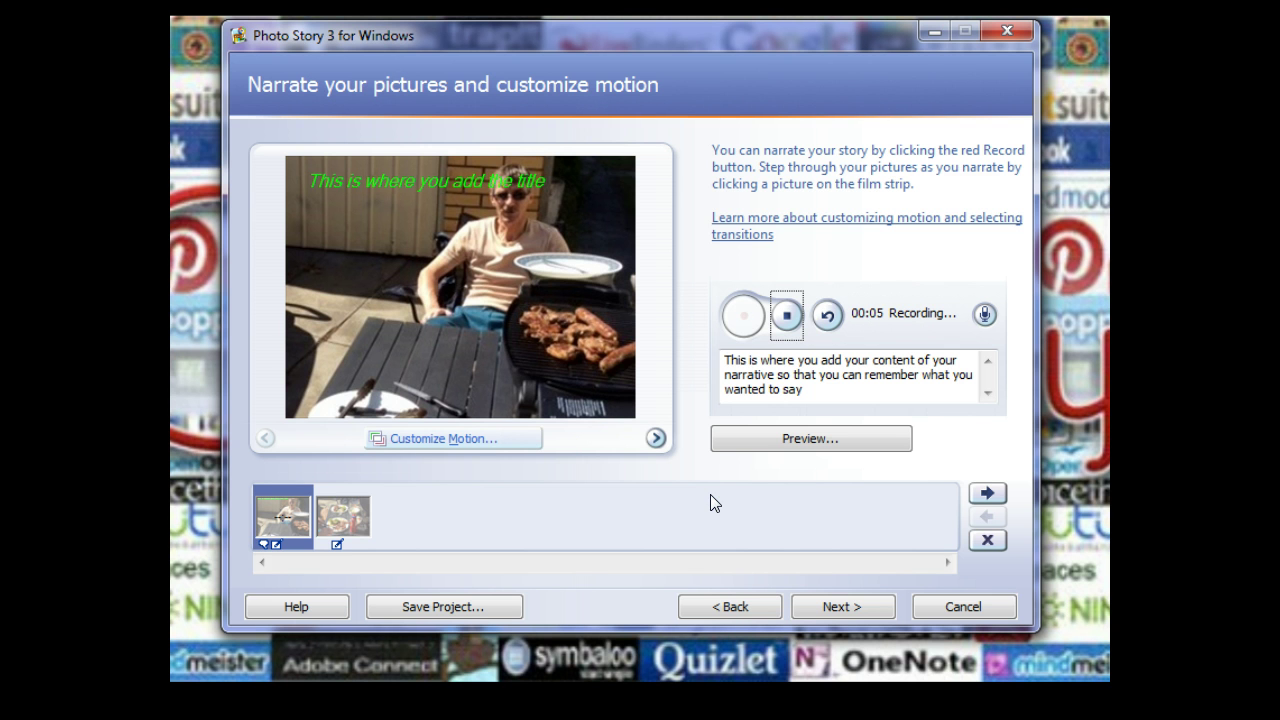
click(785, 314)
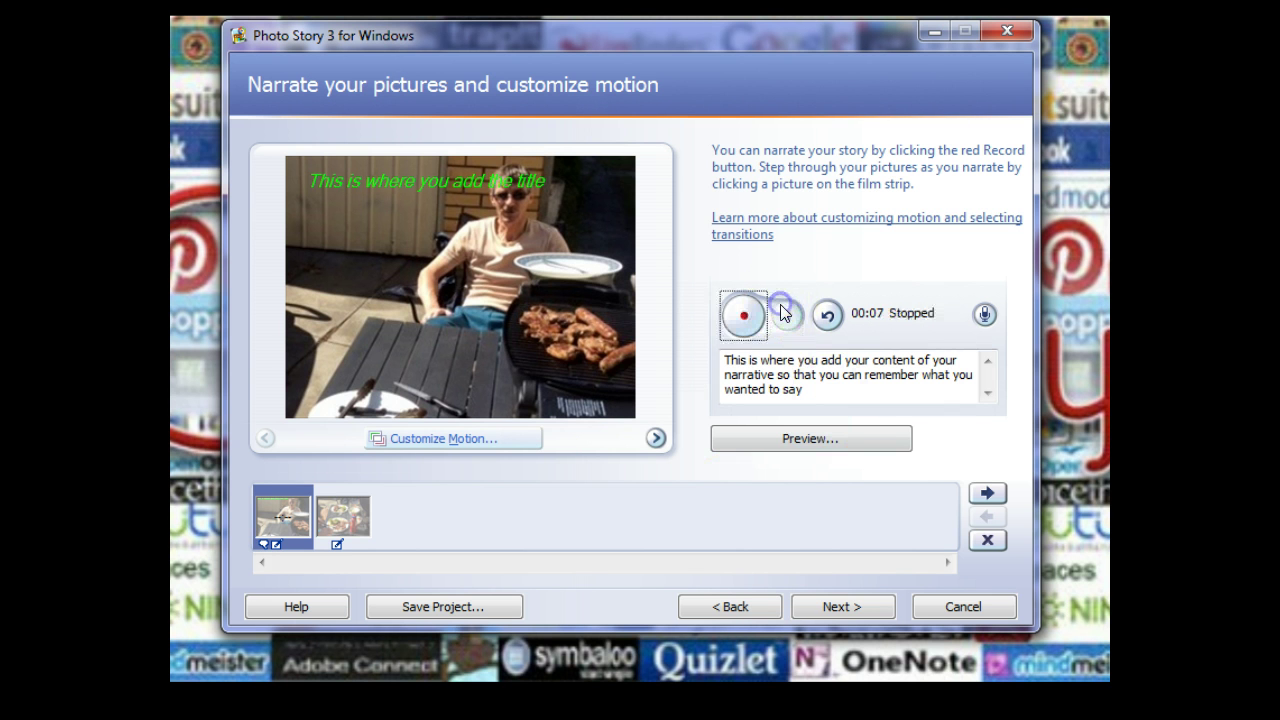
click(810, 438)
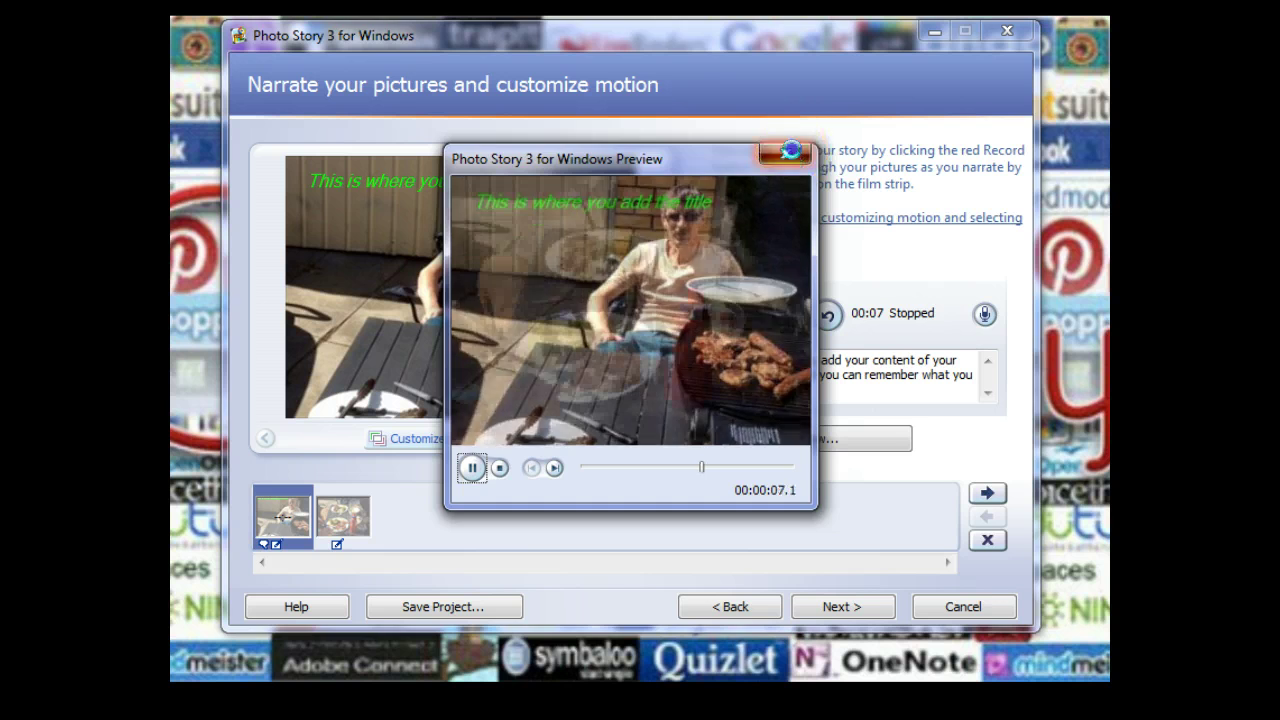
click(791, 150)
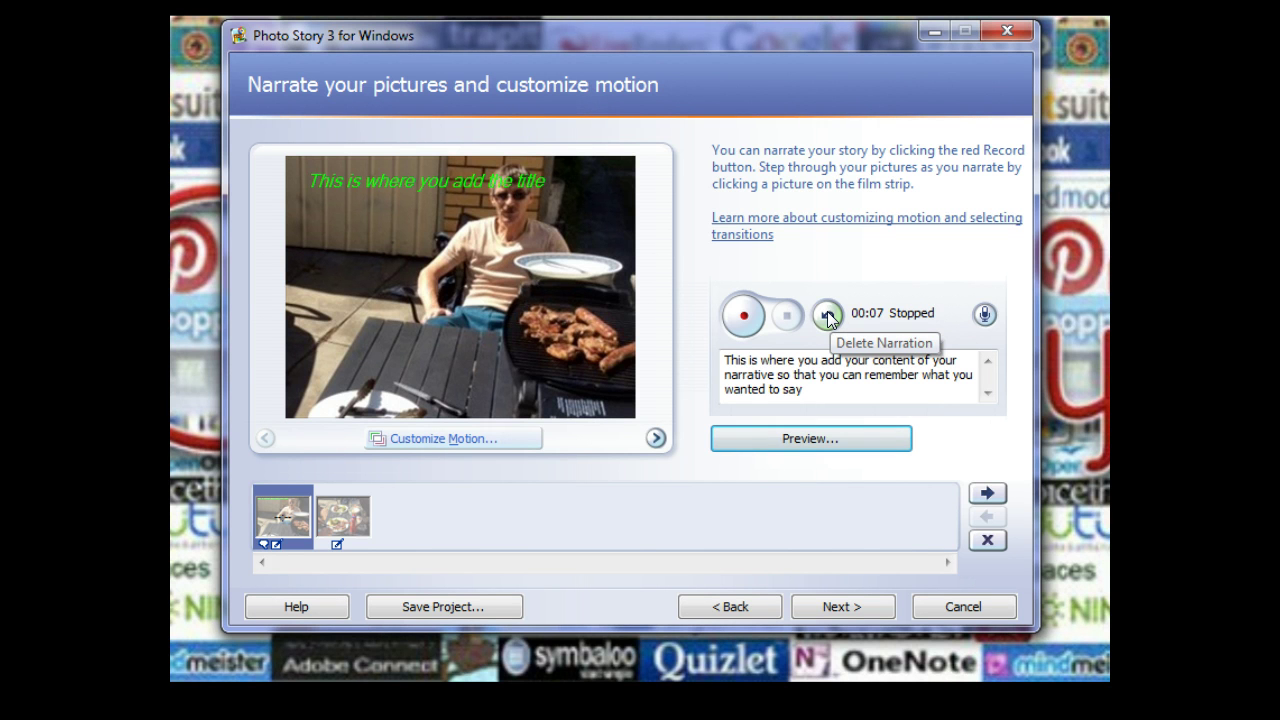
Step: Specify custom motion for the first picture, with a start area of about 125 x 94 pixels in its upper-left corner
click(417, 440)
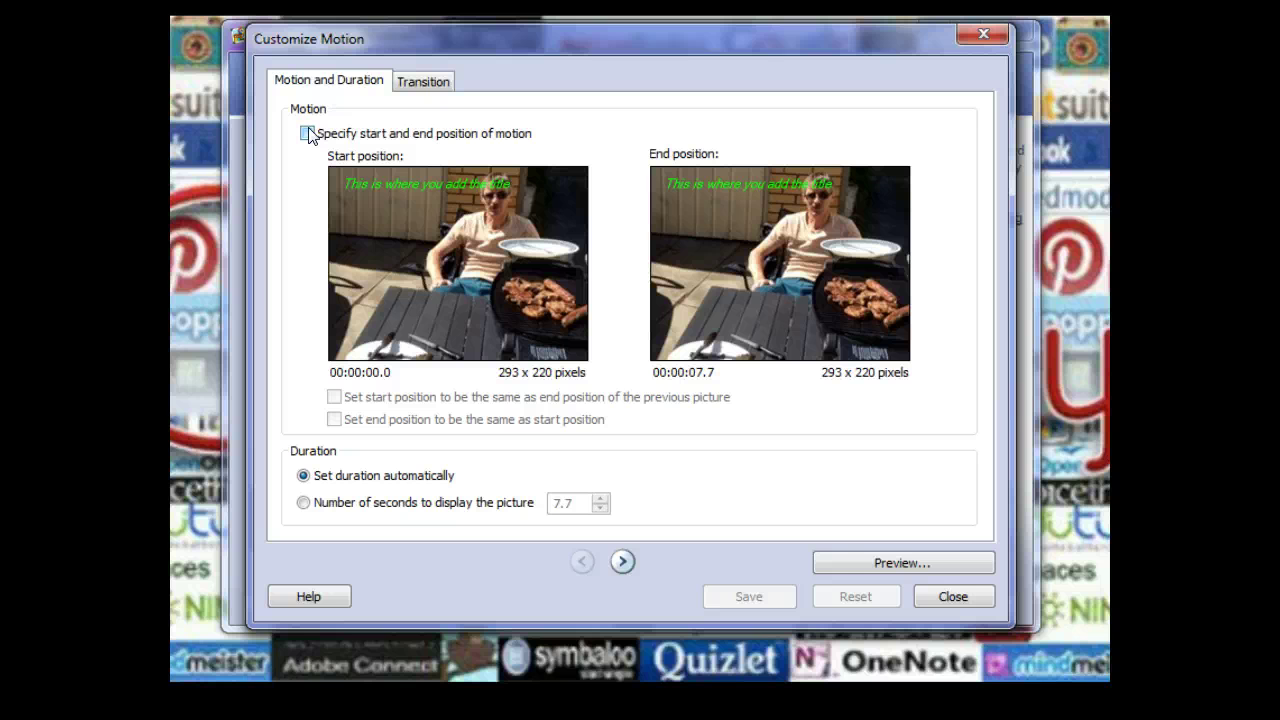
click(306, 133)
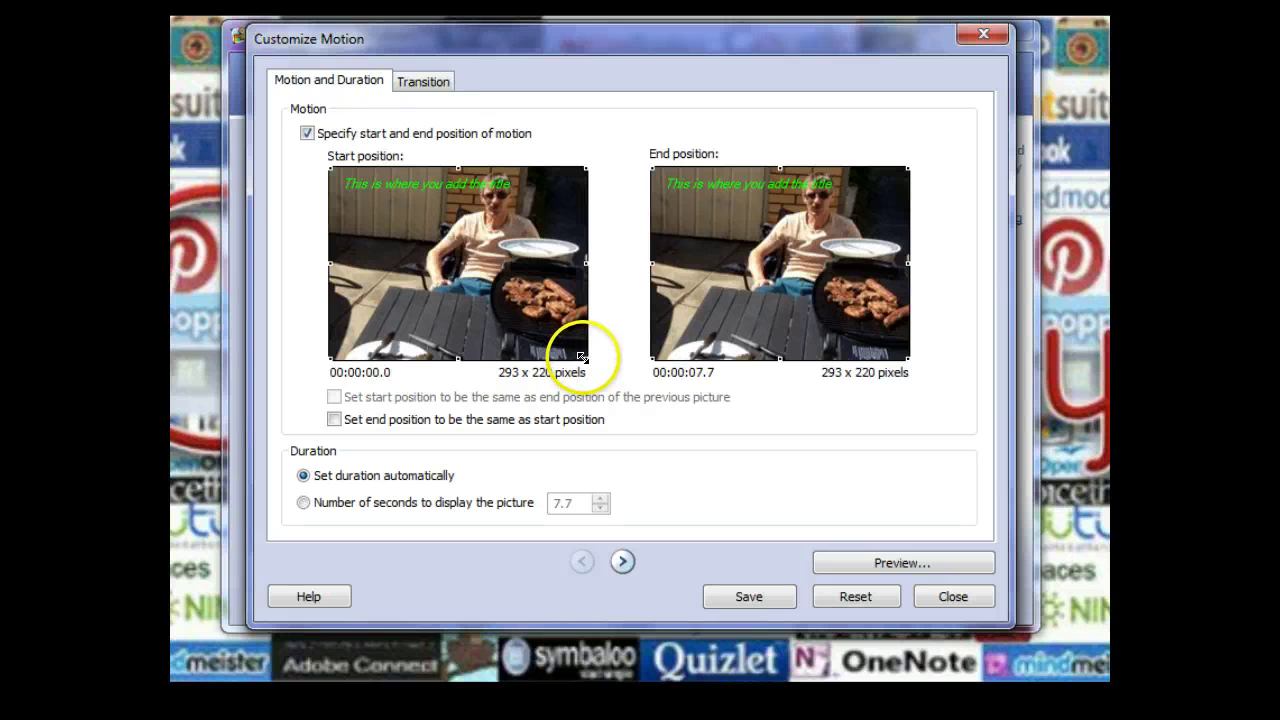
drag(581, 357, 437, 240)
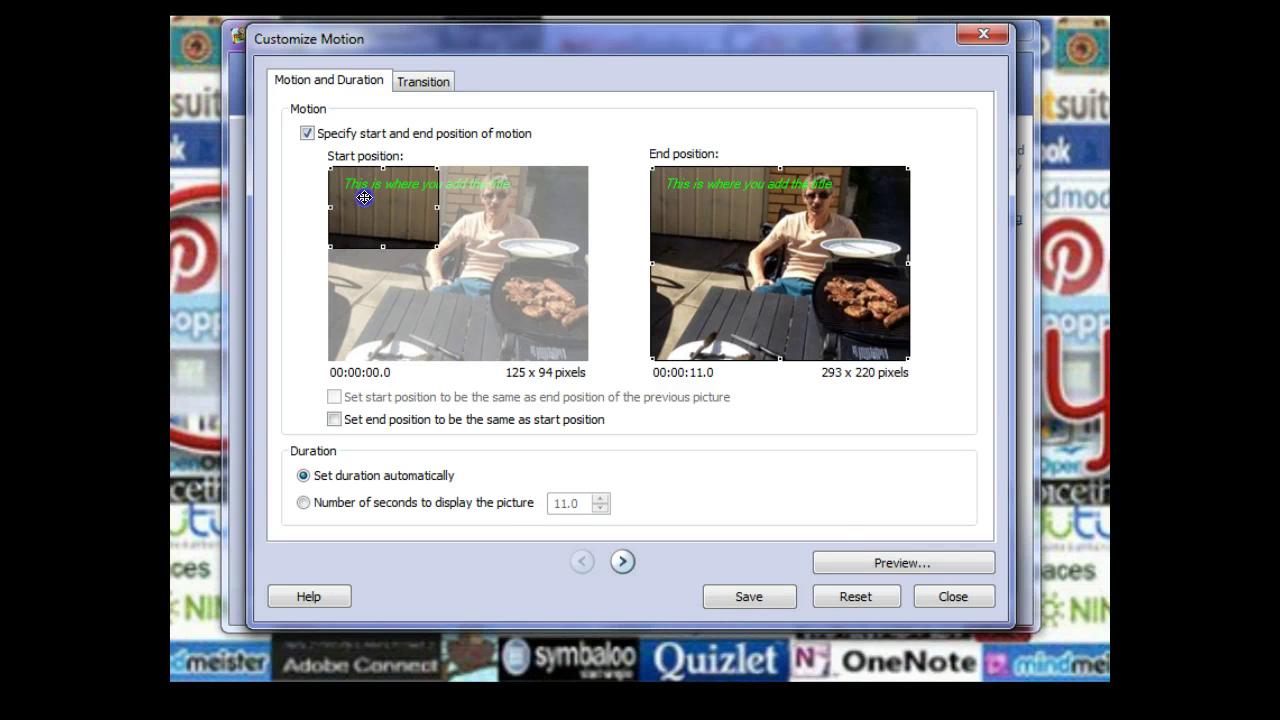
Step: Set the first picture's display duration to 7.7 seconds, save the motion settings and preview the story
click(303, 504)
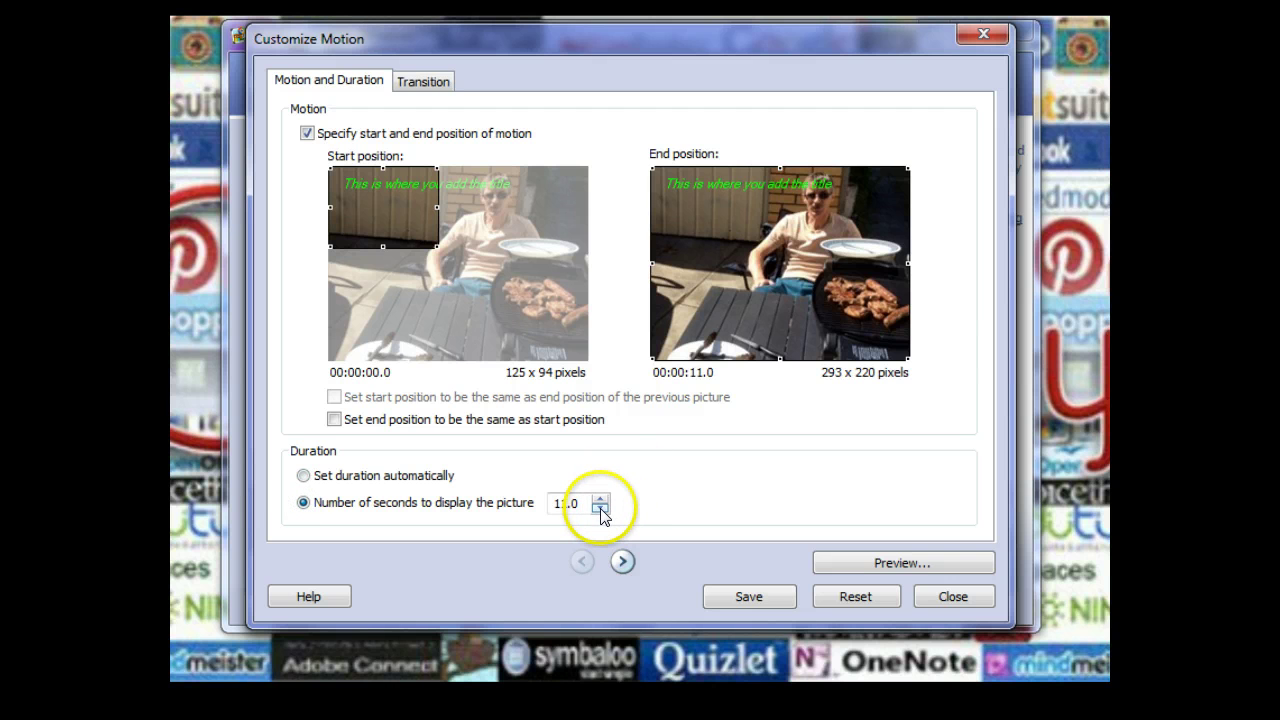
drag(600, 511, 604, 507)
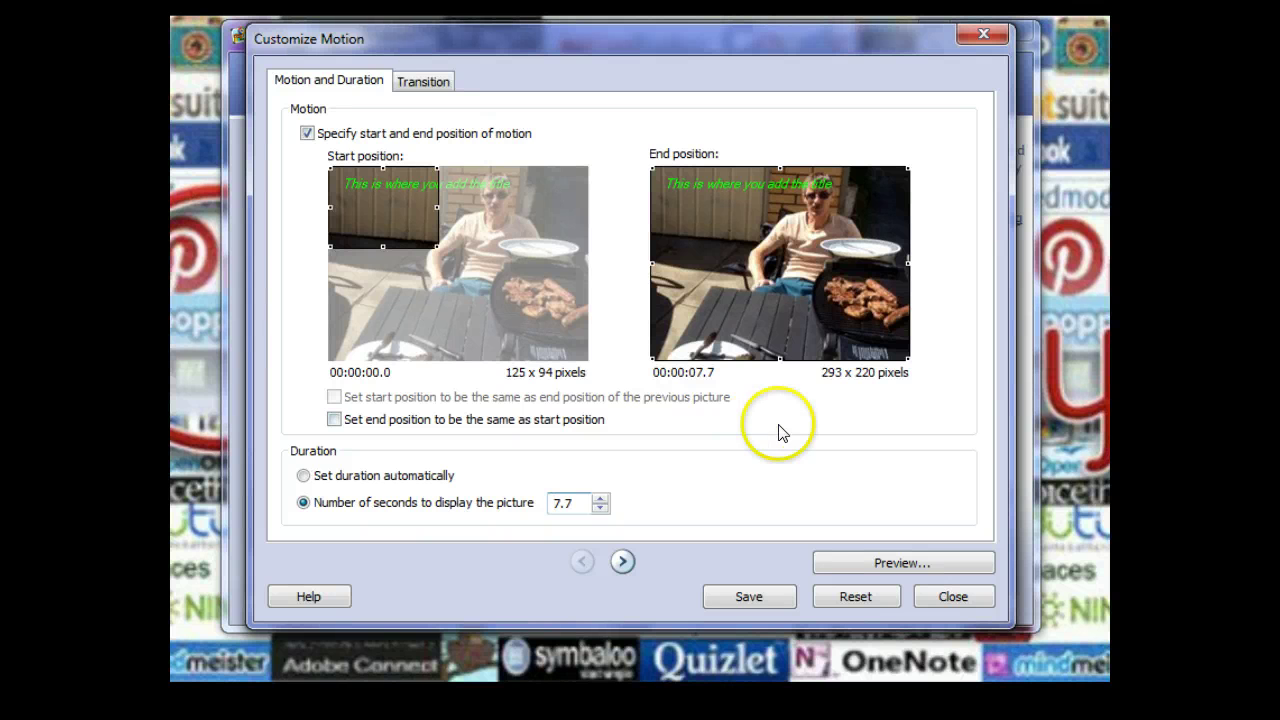
click(766, 603)
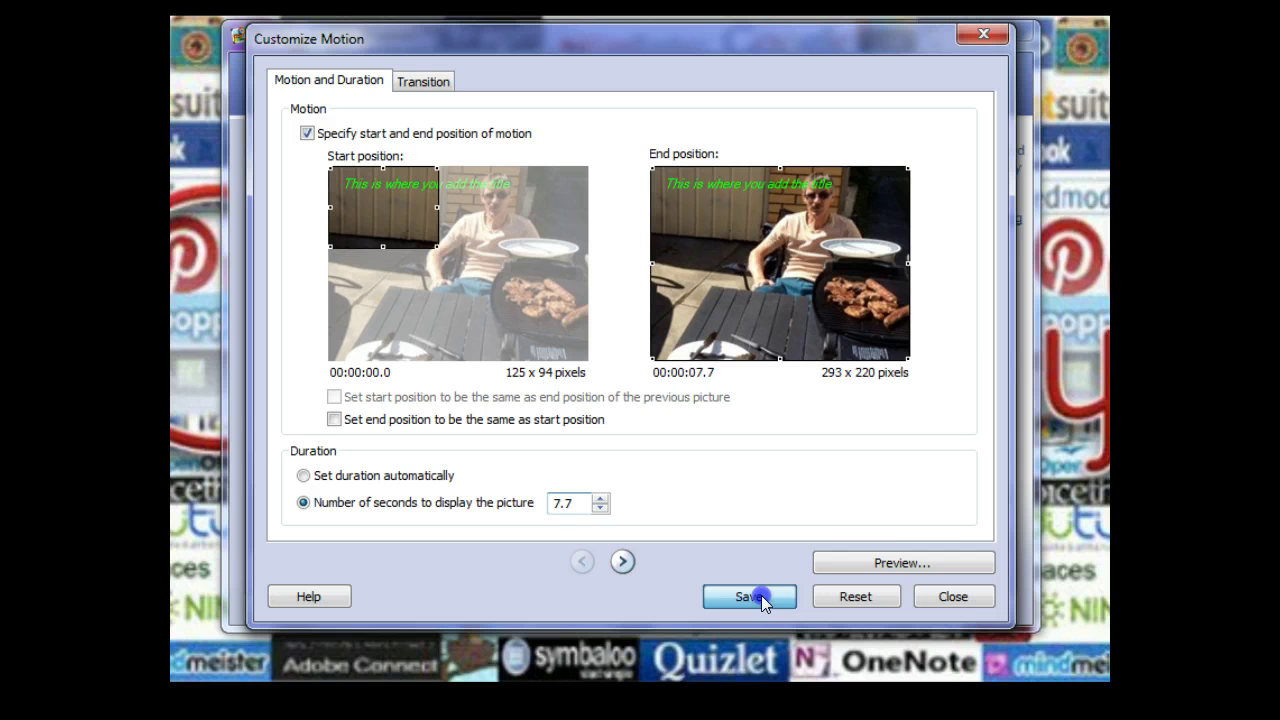
click(919, 560)
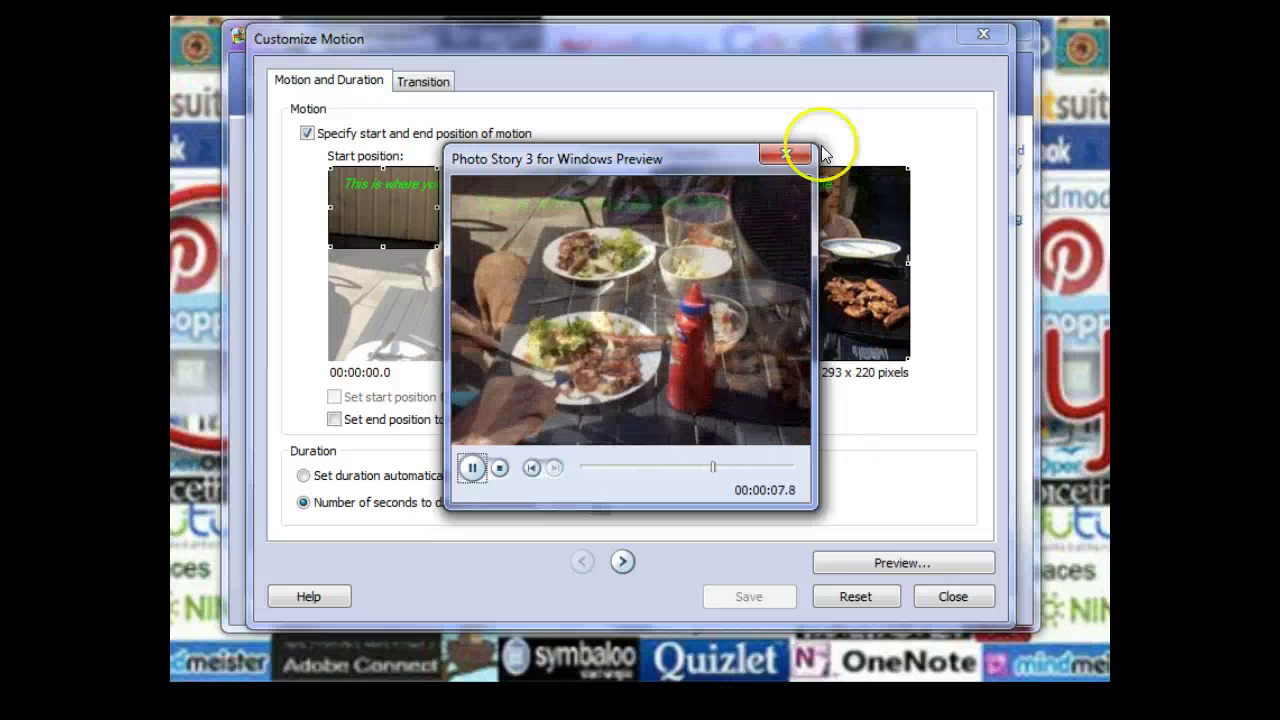
click(785, 154)
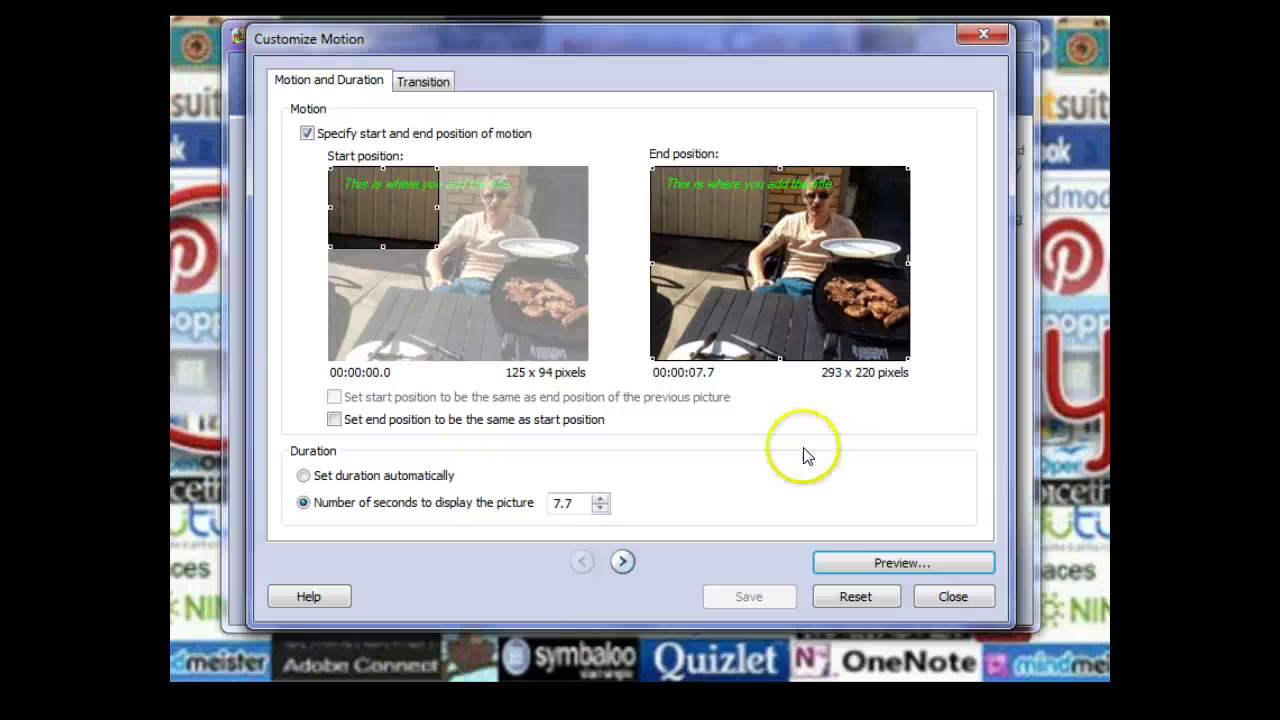
Step: Try the vertical bowtie, outward circle and horizontal bowtie transitions on the first picture, reset them and close the motion settings without saving
click(413, 84)
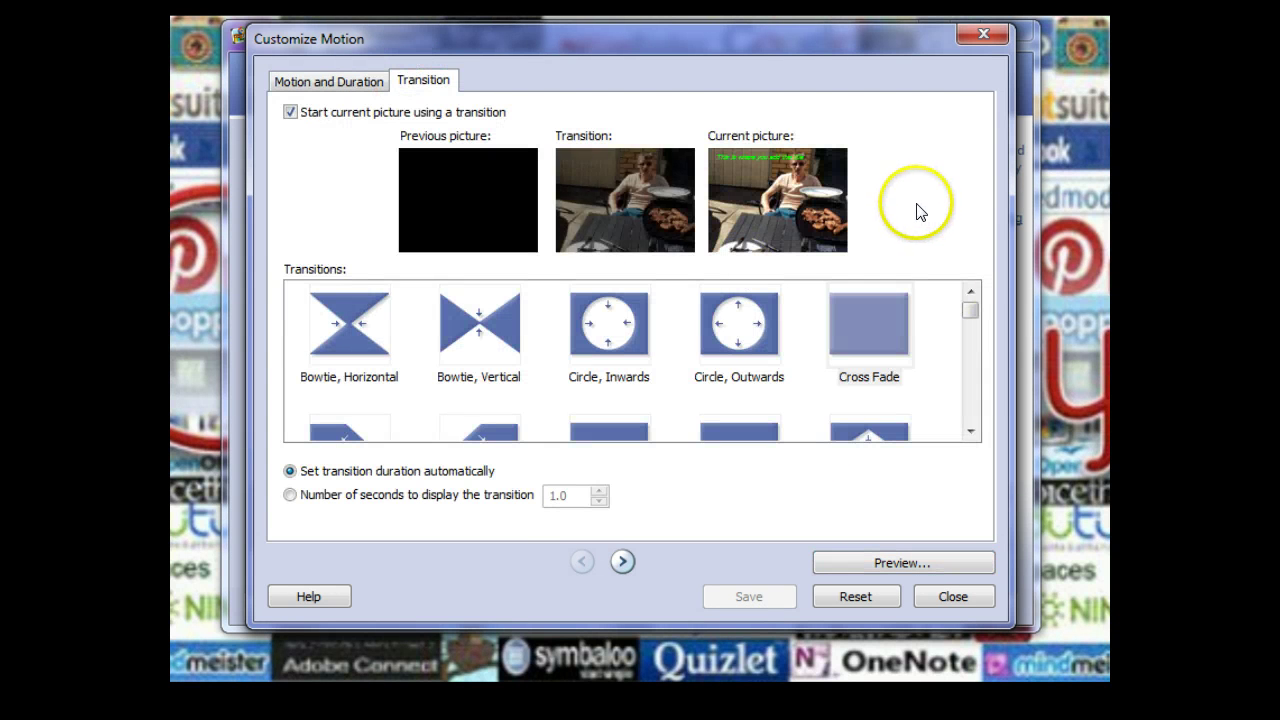
click(484, 334)
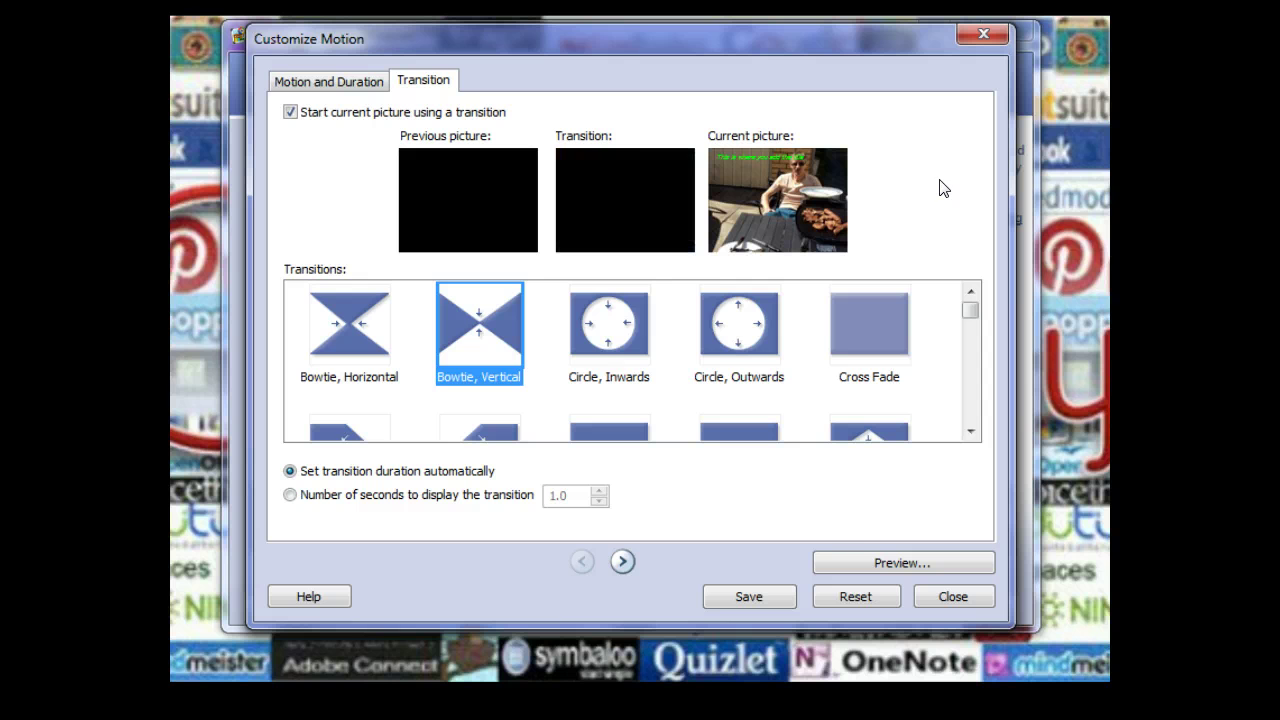
click(720, 318)
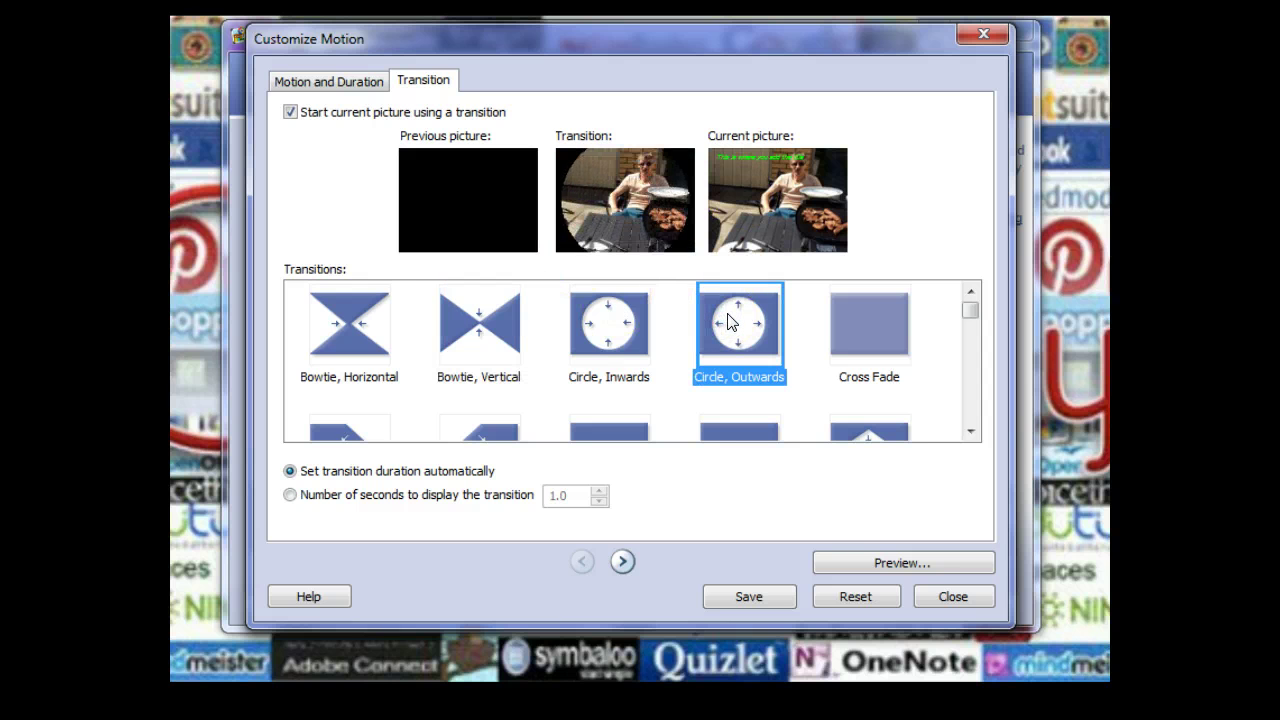
click(346, 342)
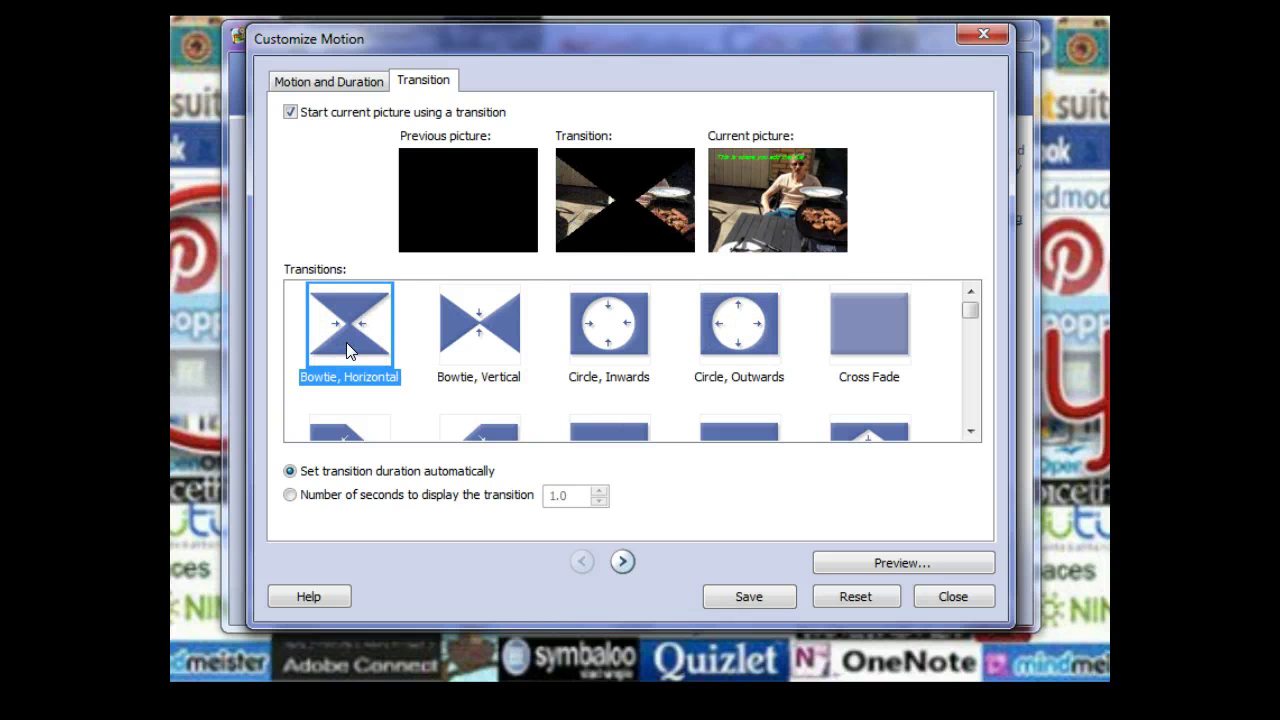
click(351, 339)
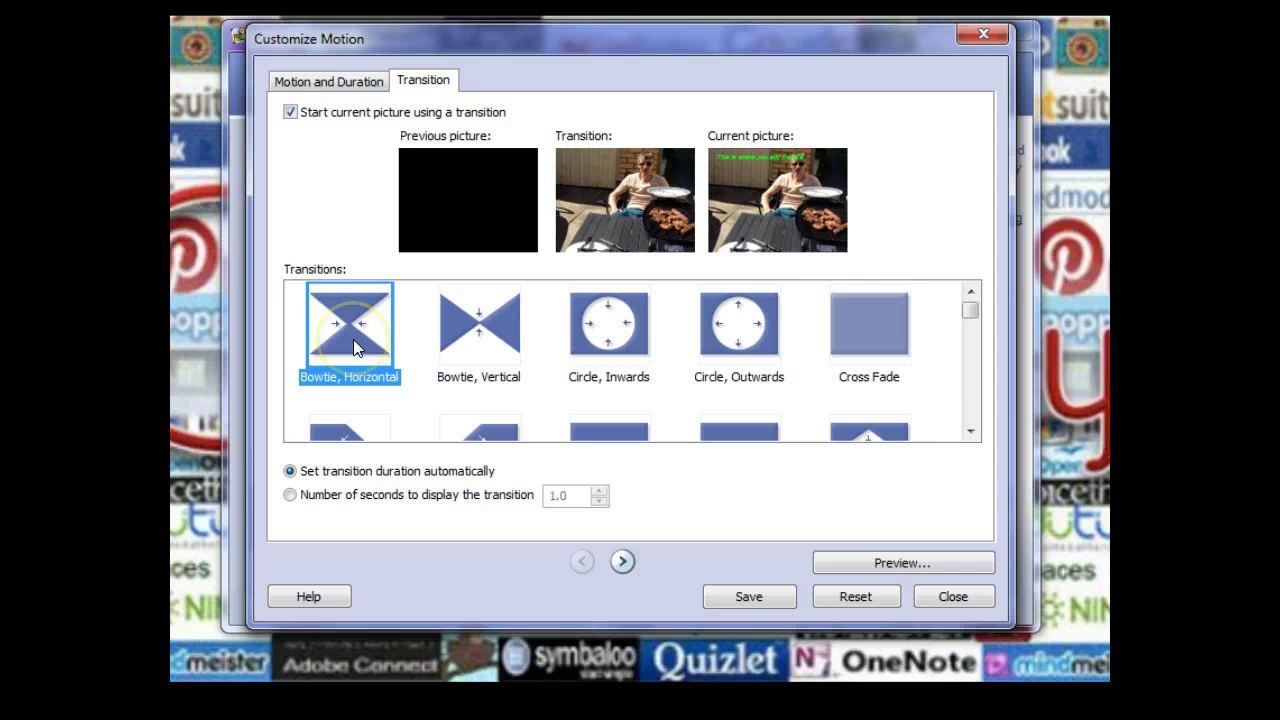
click(856, 596)
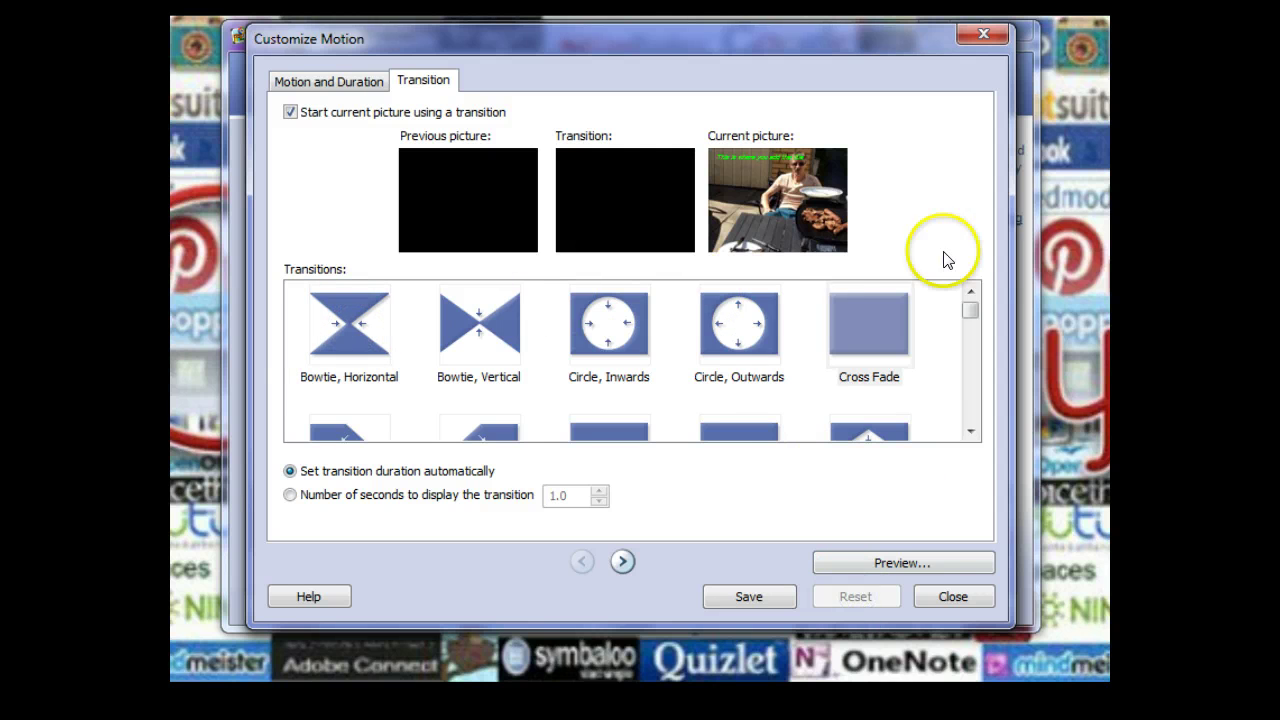
click(953, 597)
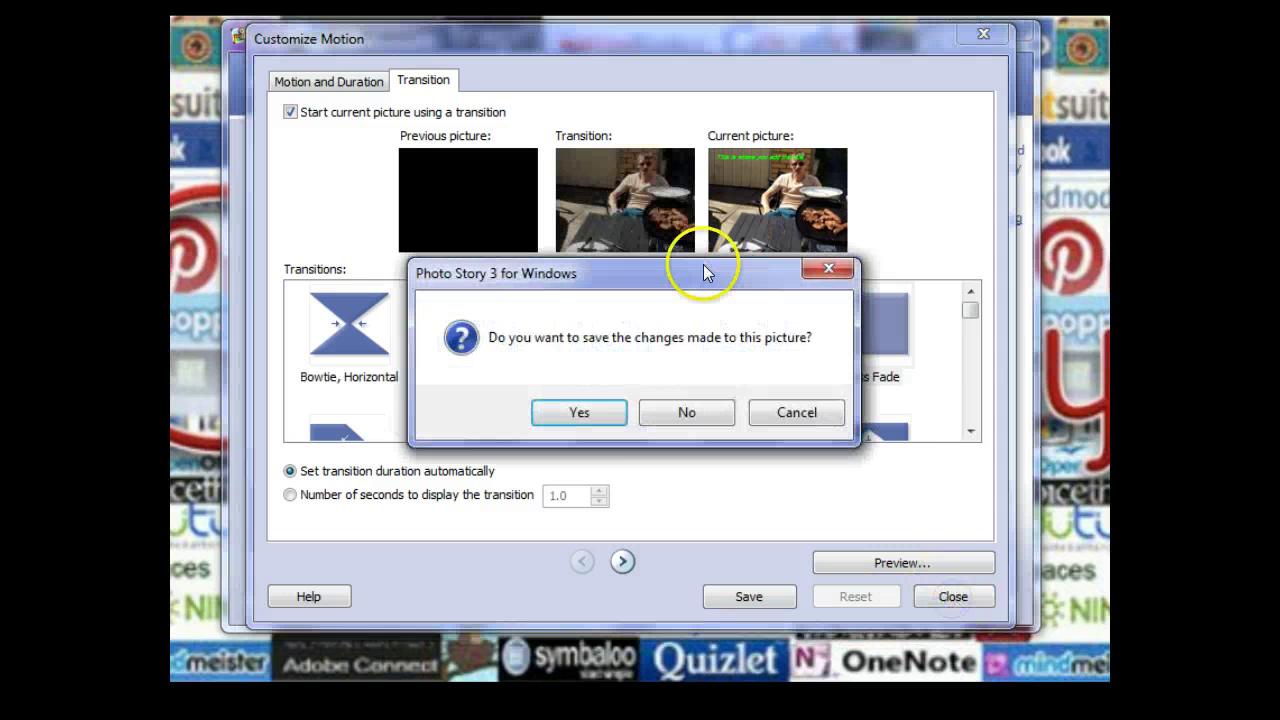
click(684, 413)
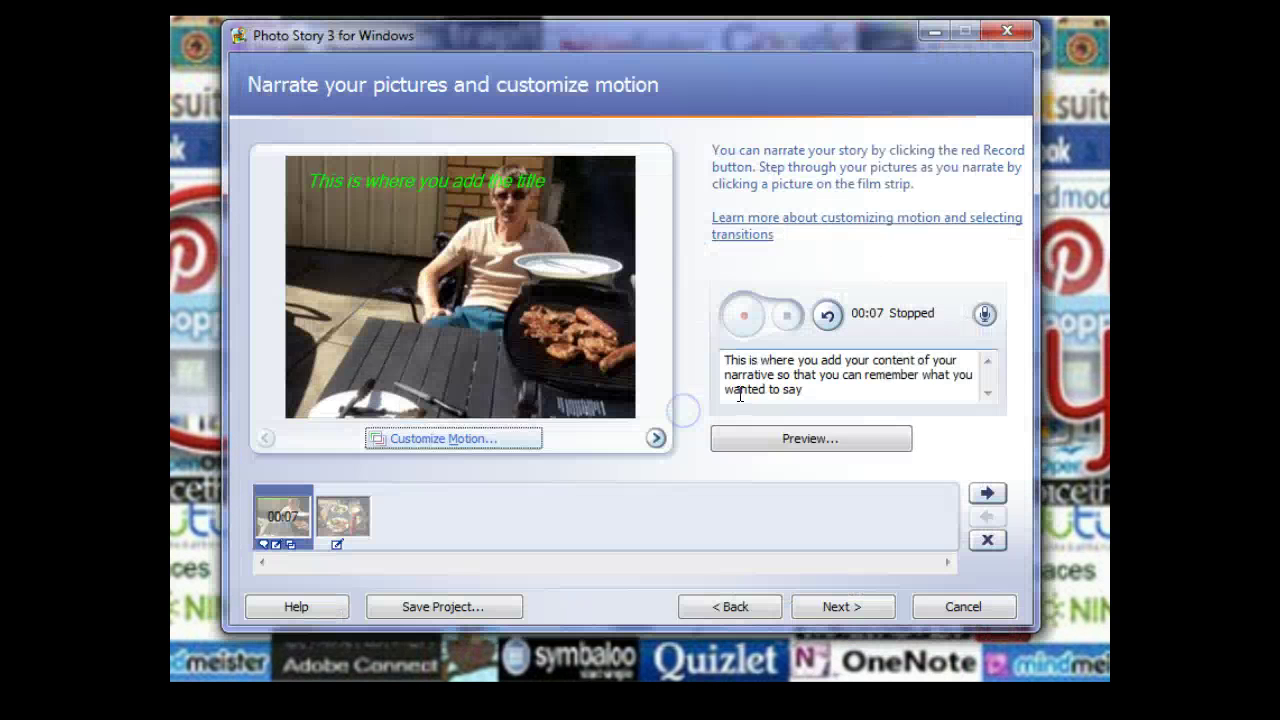
Step: Continue to the background music stage and start creating custom music with the Classical genre and Classical: Amadeus style
click(842, 616)
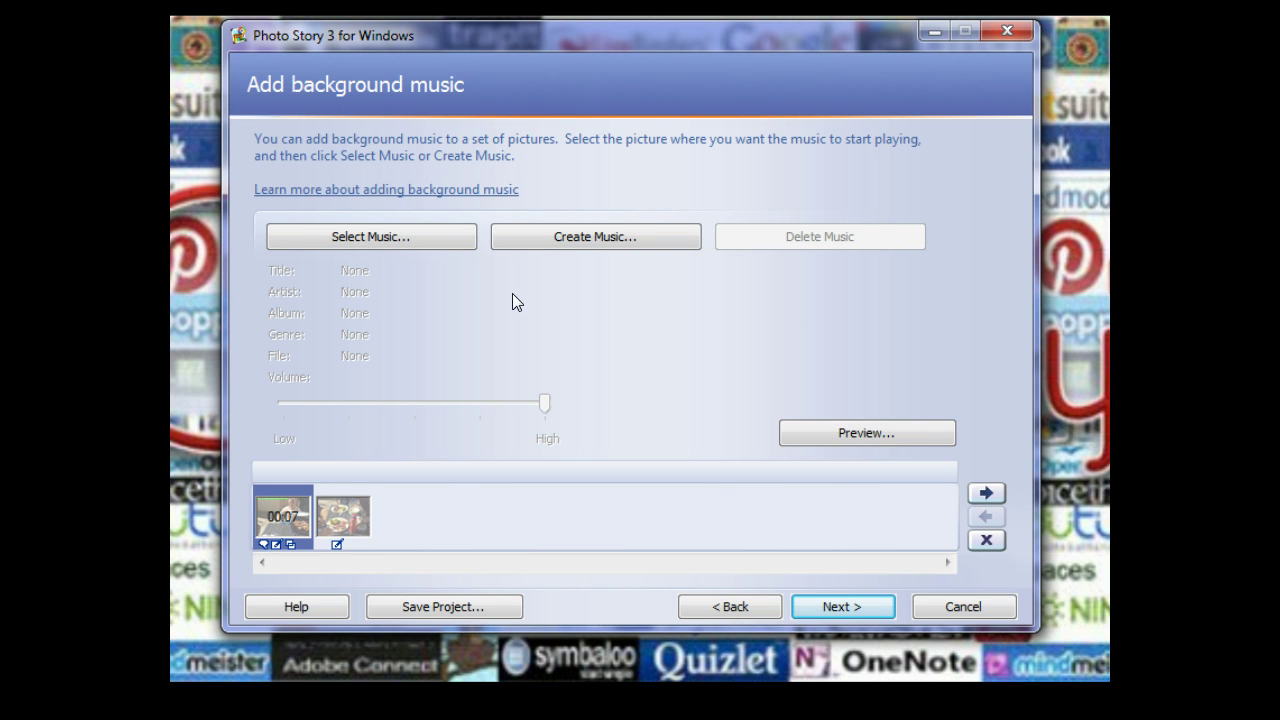
click(584, 238)
click(584, 238)
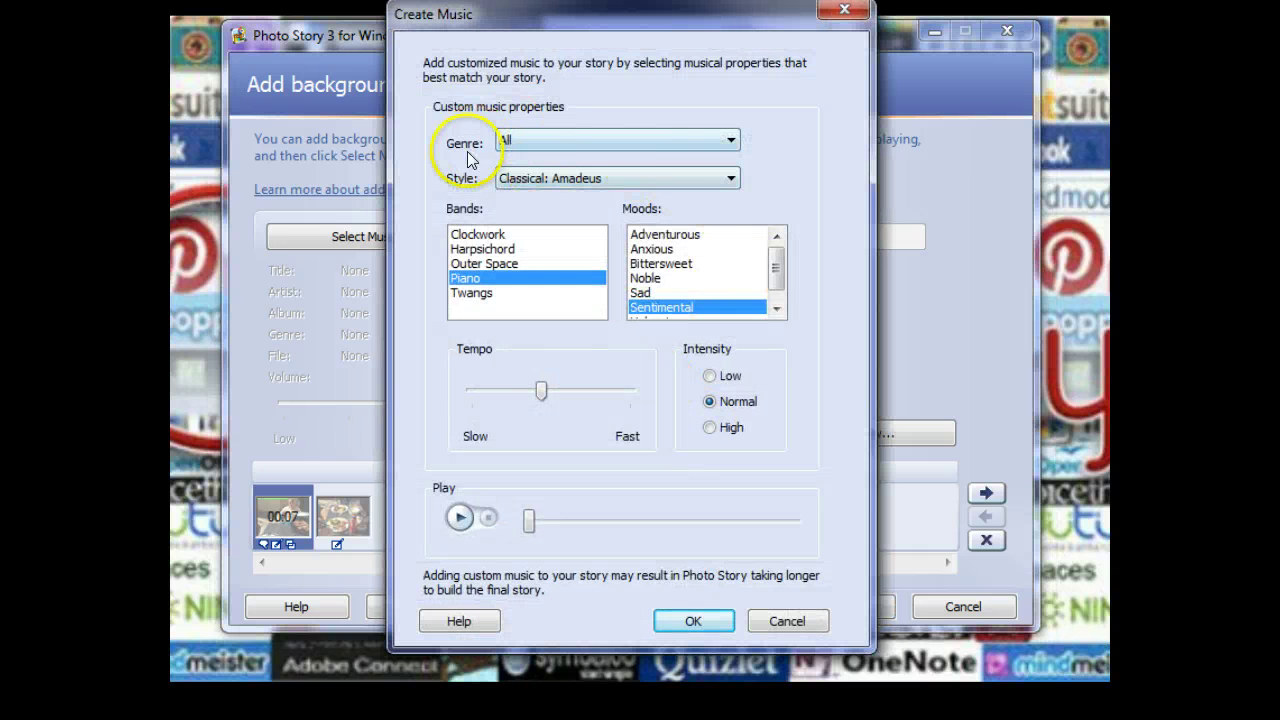
click(733, 140)
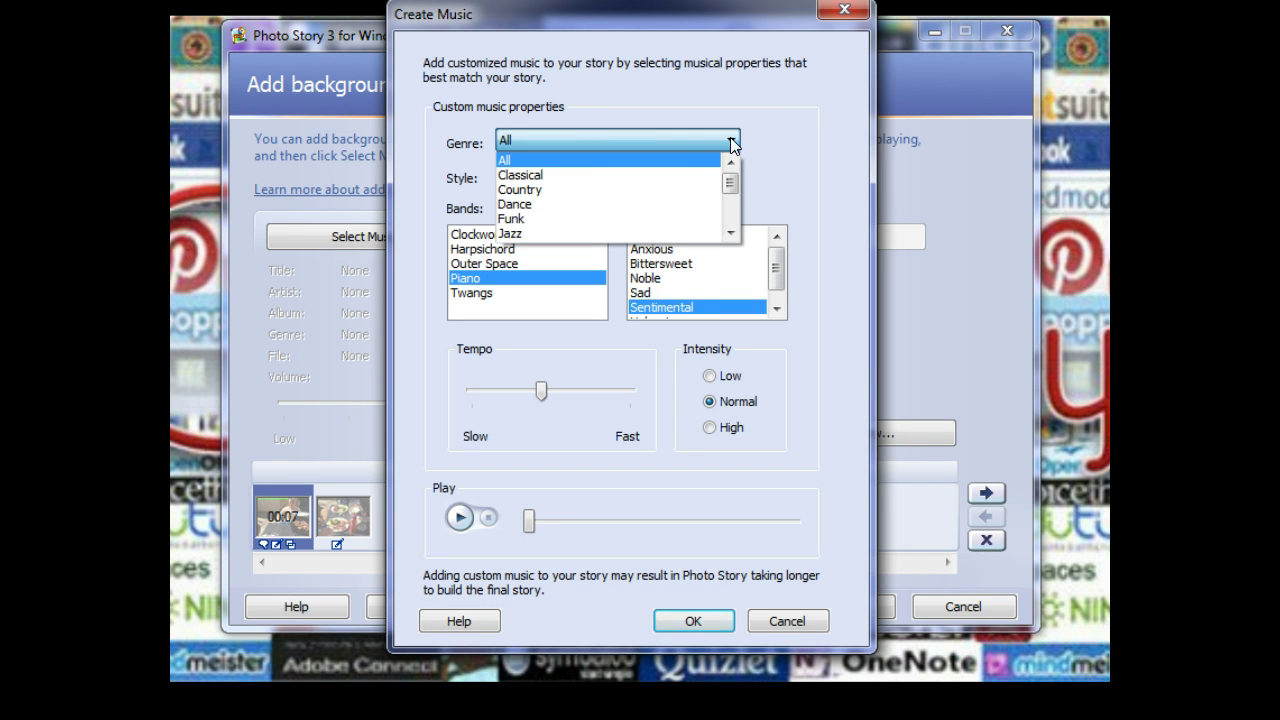
click(551, 175)
click(735, 174)
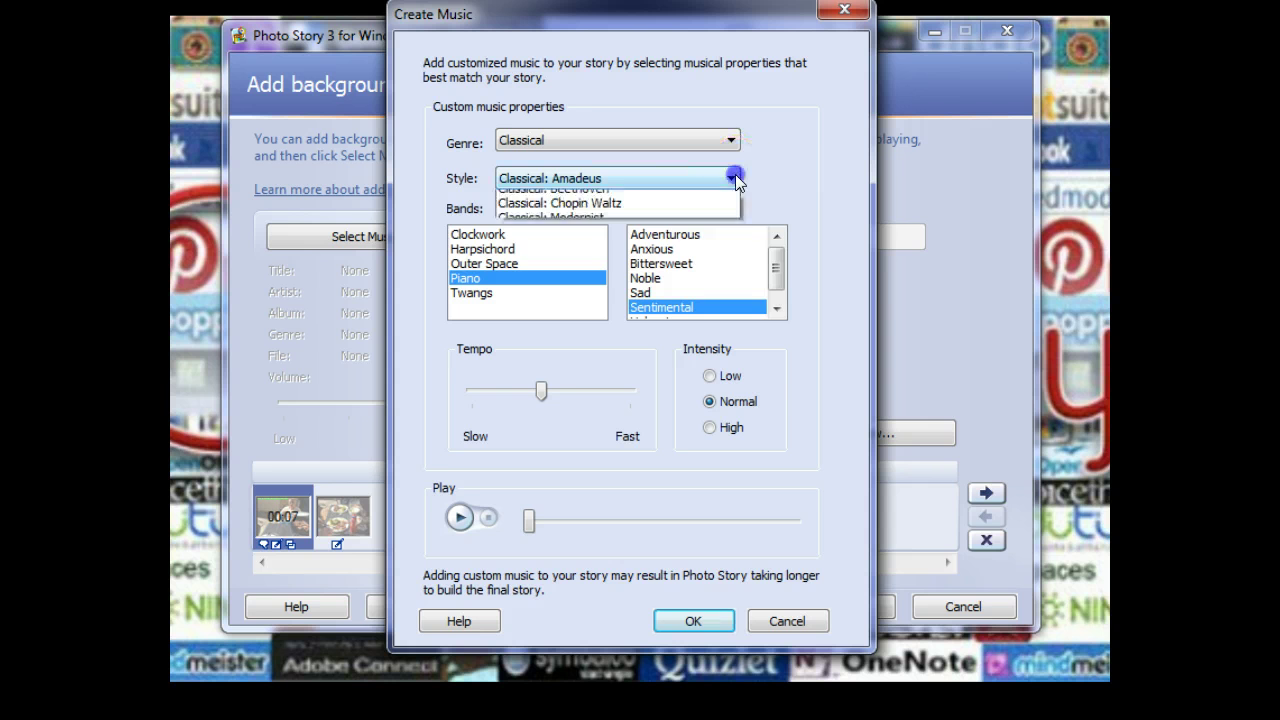
click(566, 198)
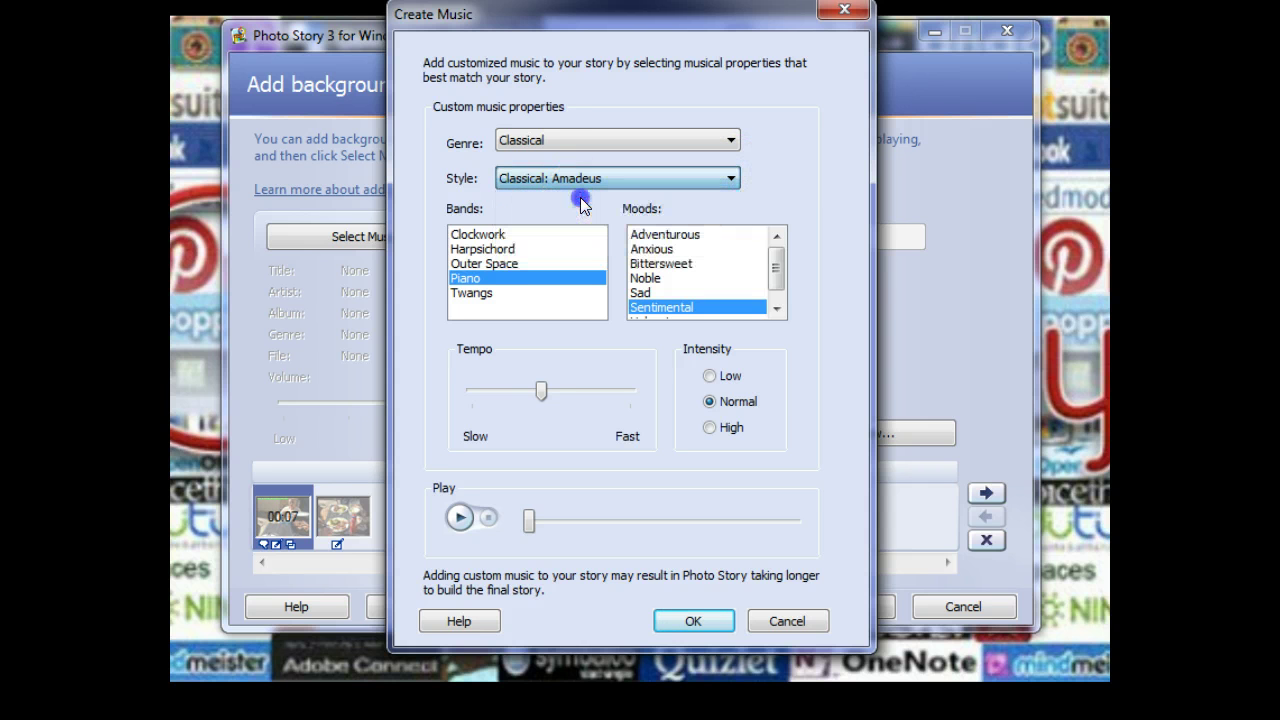
Step: Set the custom music to the Harpsichord band, Sad mood and Low intensity, with a tempo close to Slow
click(478, 249)
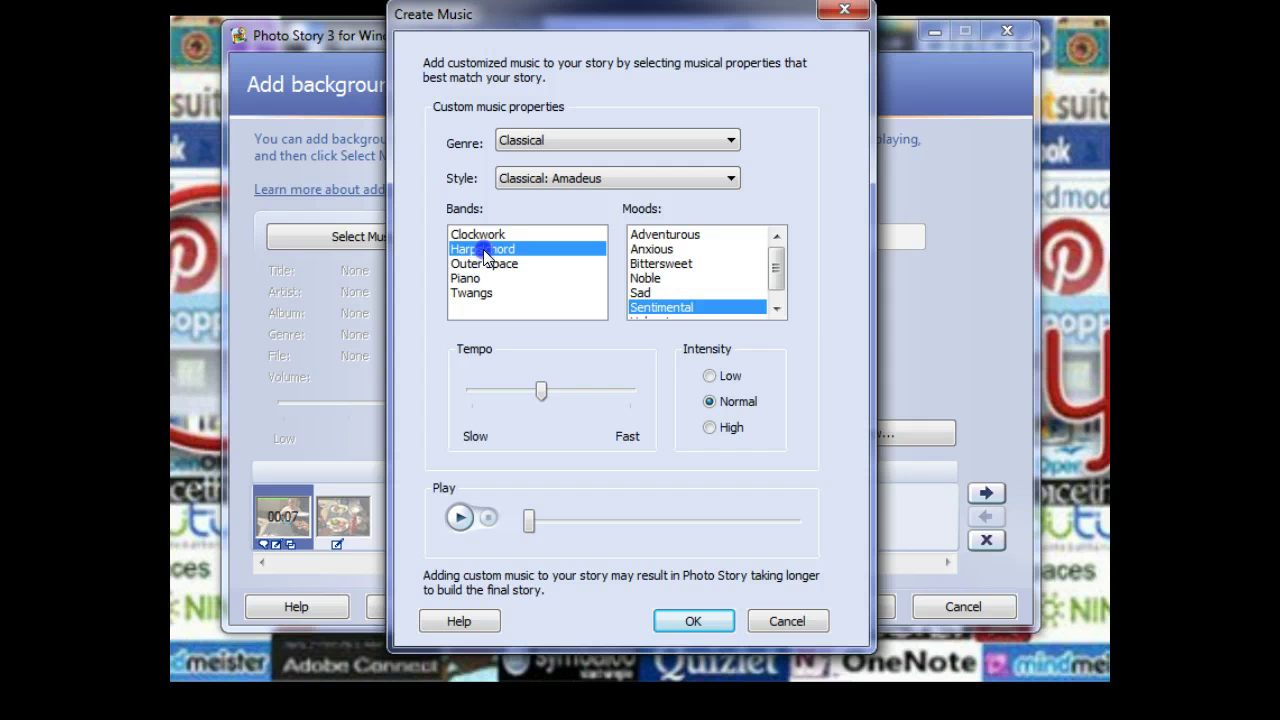
click(641, 293)
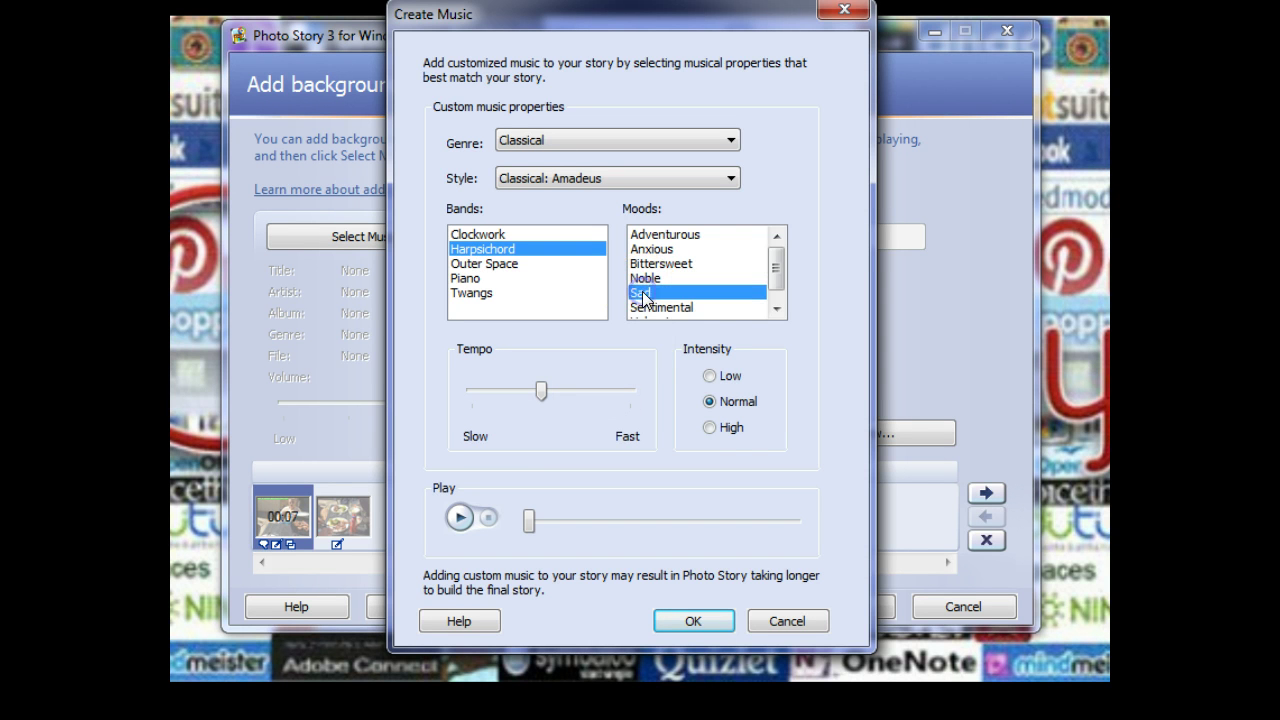
click(709, 376)
drag(541, 390, 483, 398)
Step: Play a sample of the custom music, stop it and add the music to the story
click(459, 517)
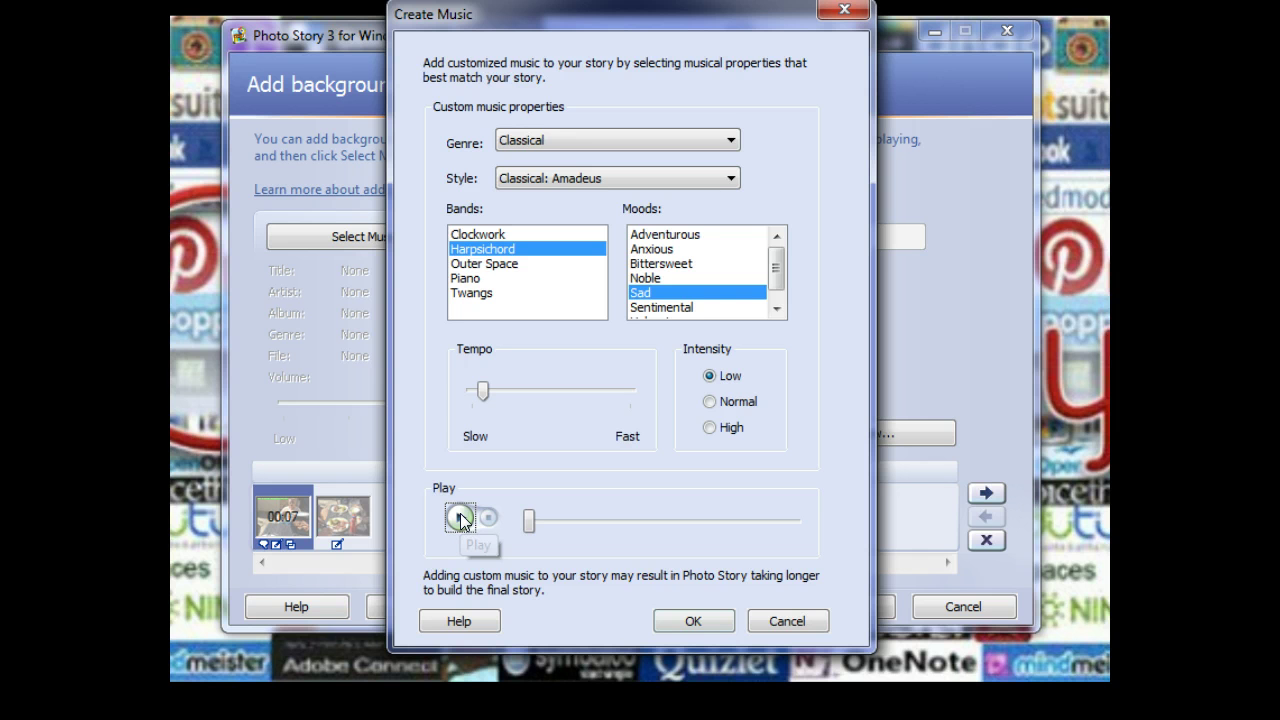
click(423, 406)
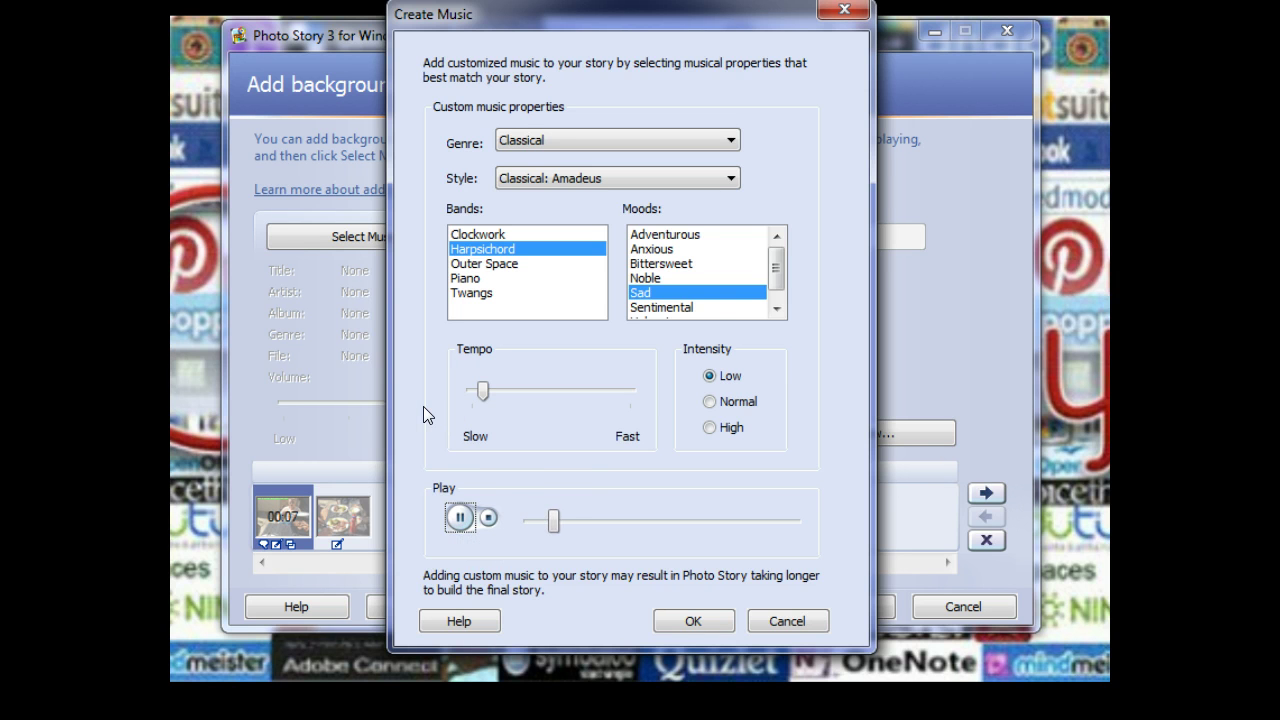
click(488, 520)
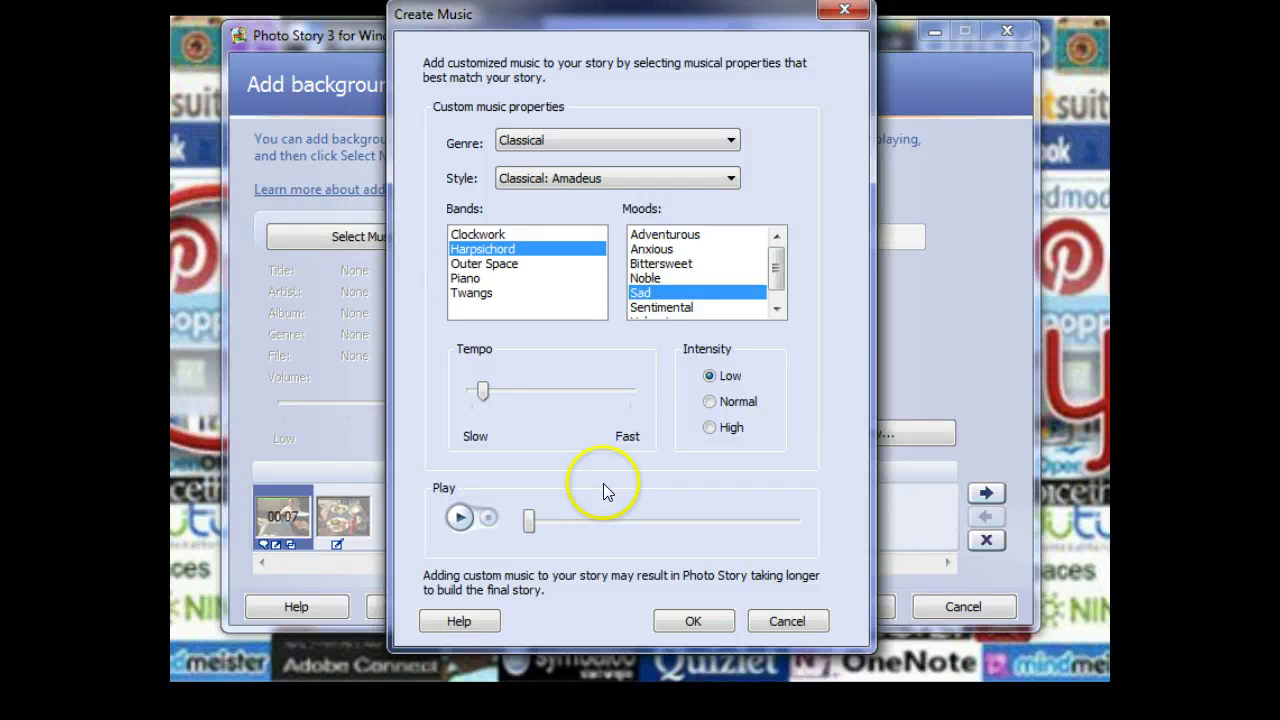
click(705, 618)
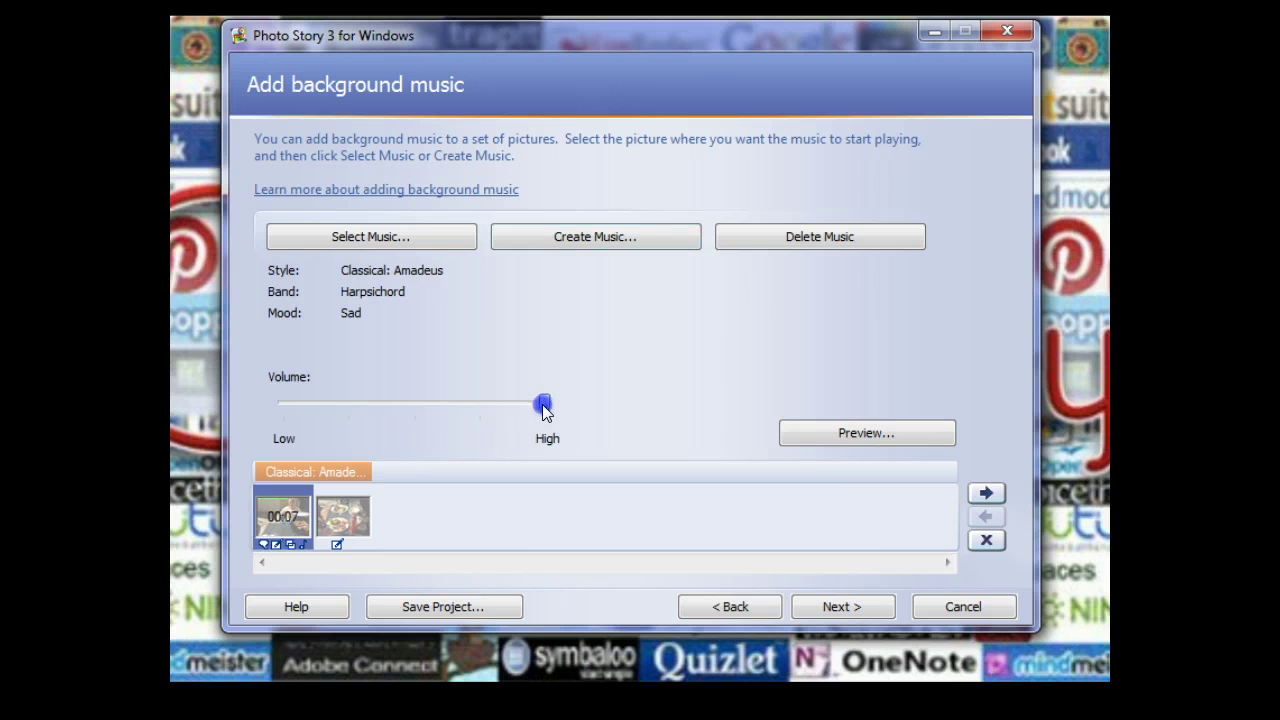
Step: Lower the background music volume almost to Low, preview the story and close the preview
drag(543, 403, 289, 437)
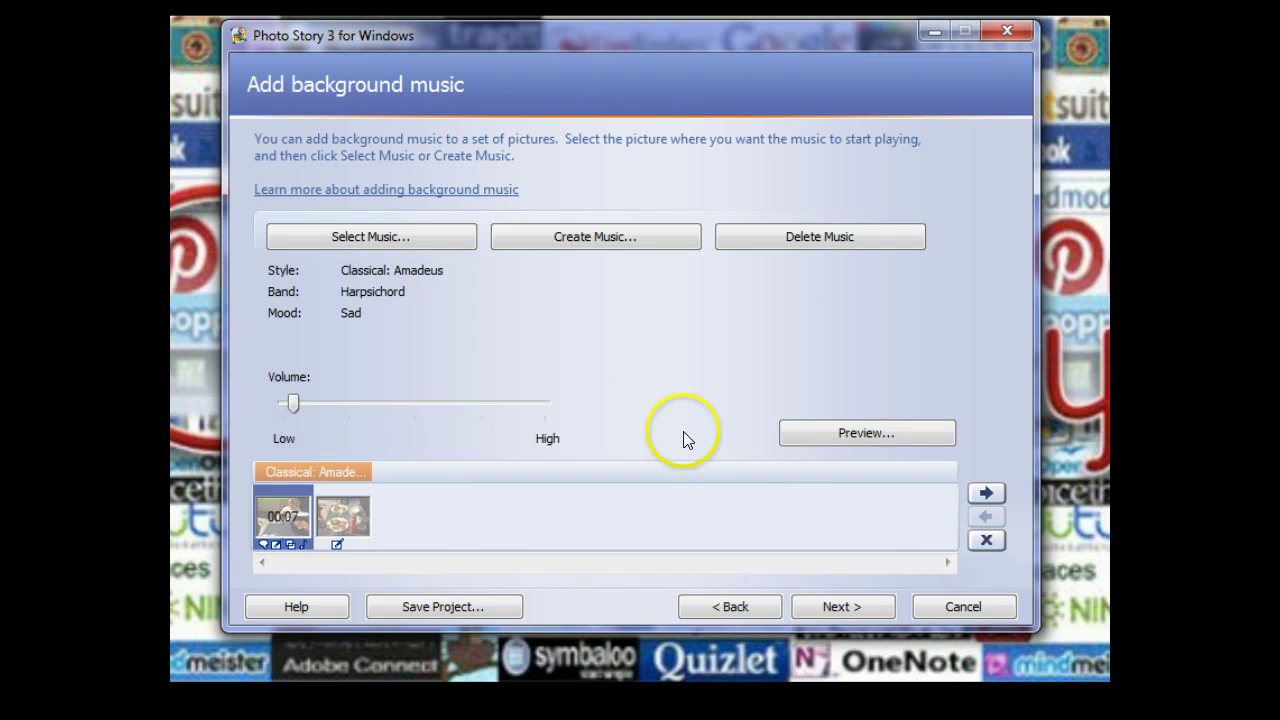
click(895, 432)
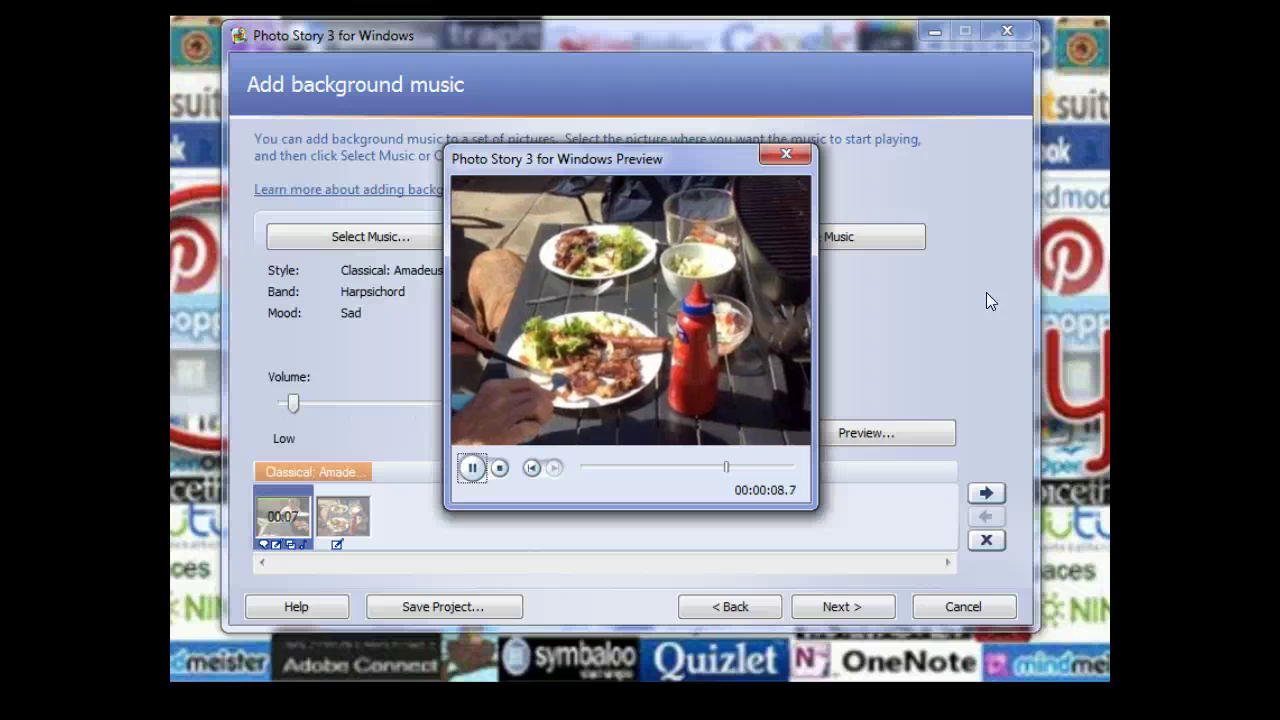
click(789, 155)
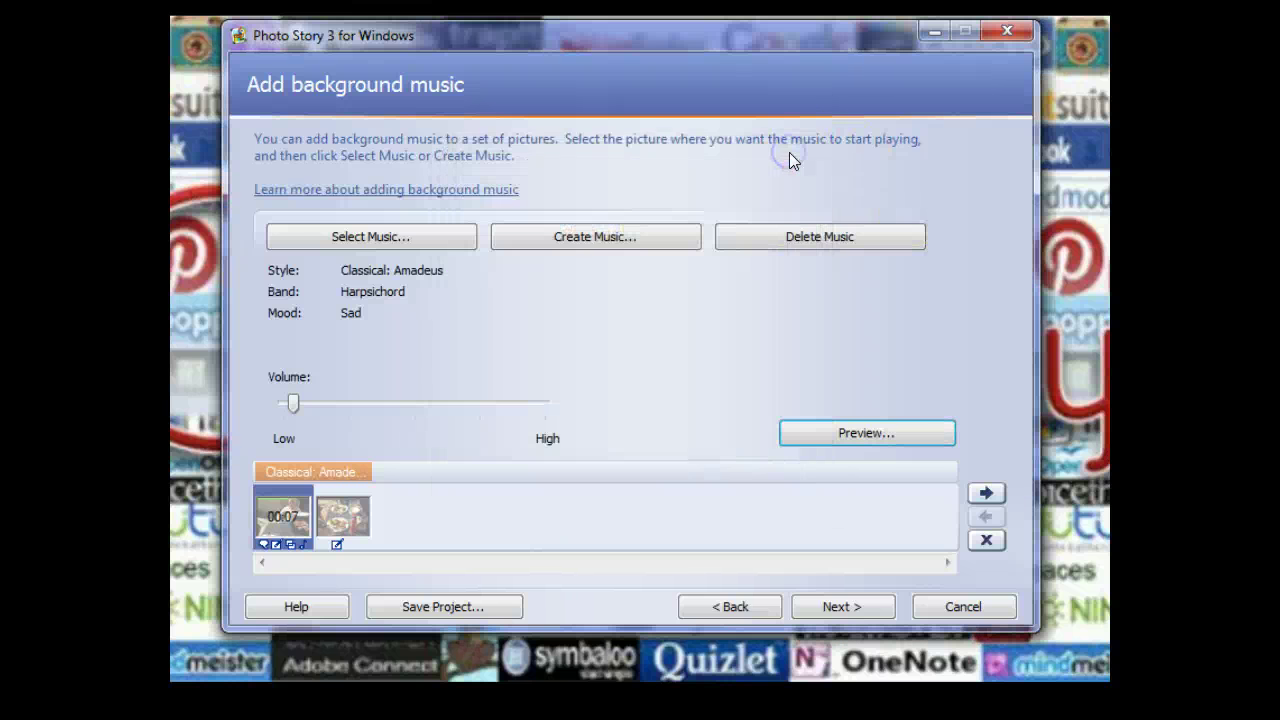
Step: Continue to saving, choose to save the story for playback on the computer, and build it as PhotoStory2.wmv
click(828, 607)
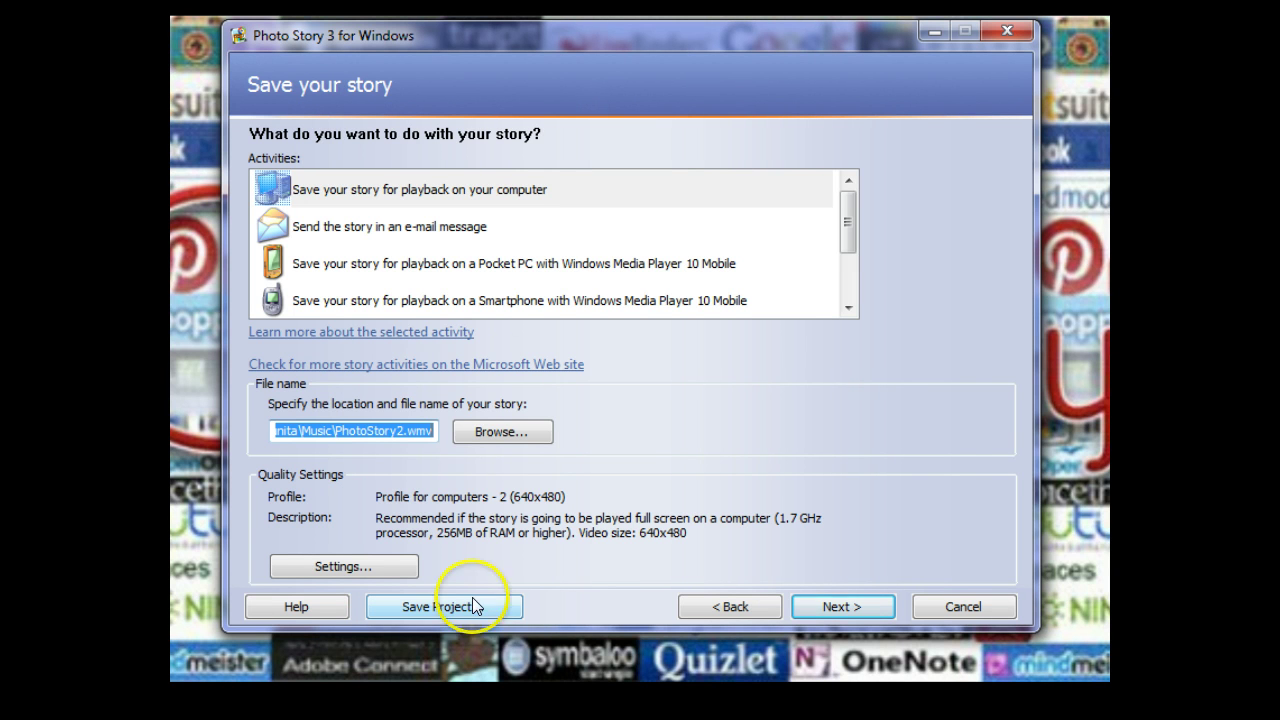
click(466, 194)
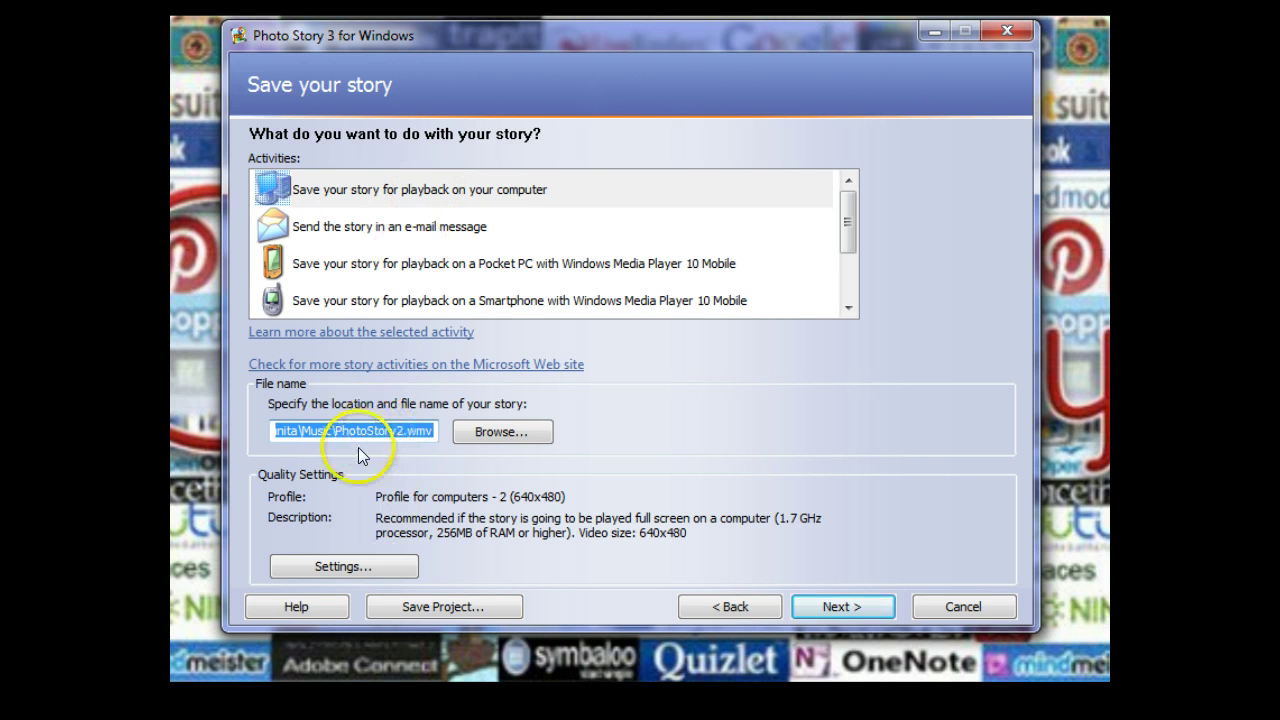
click(415, 193)
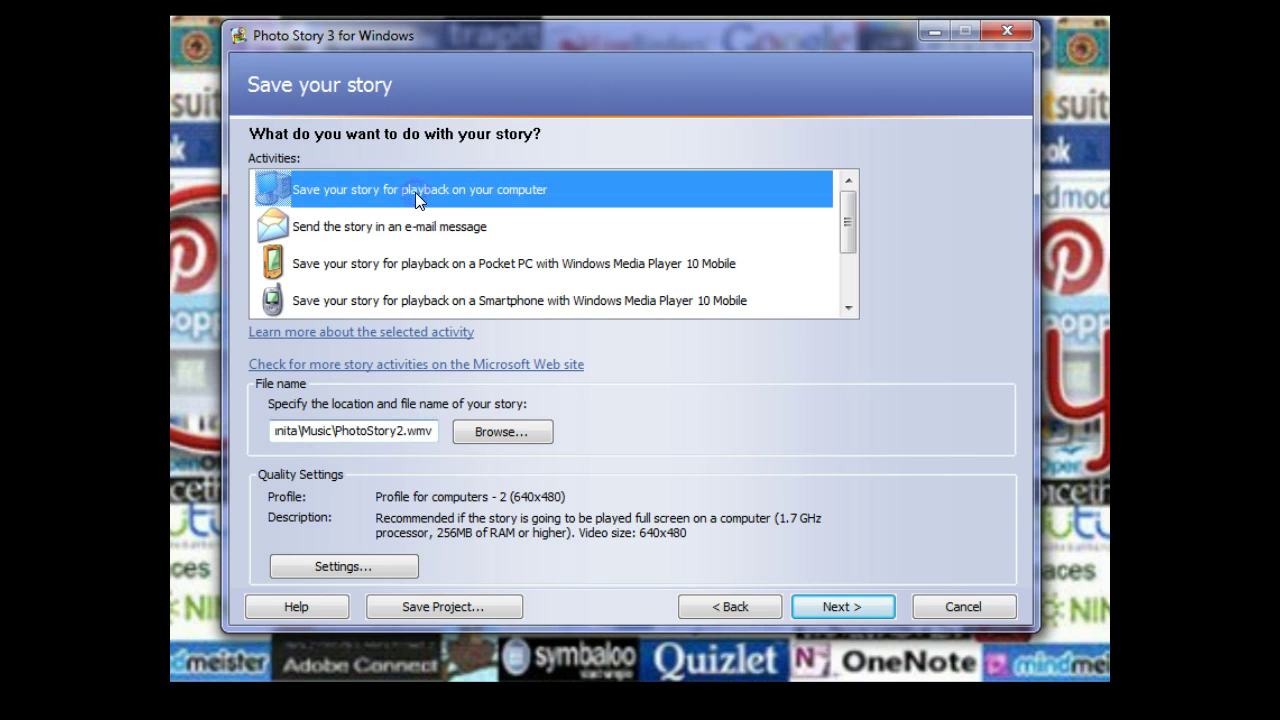
click(836, 607)
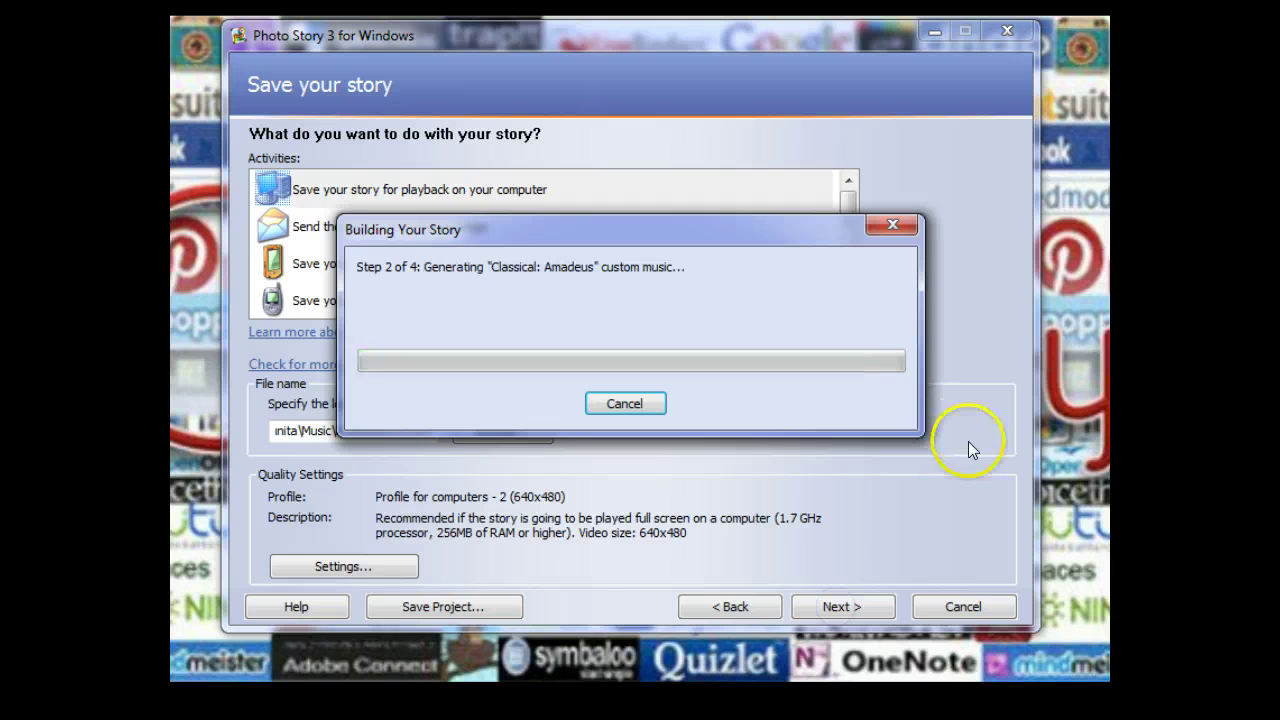